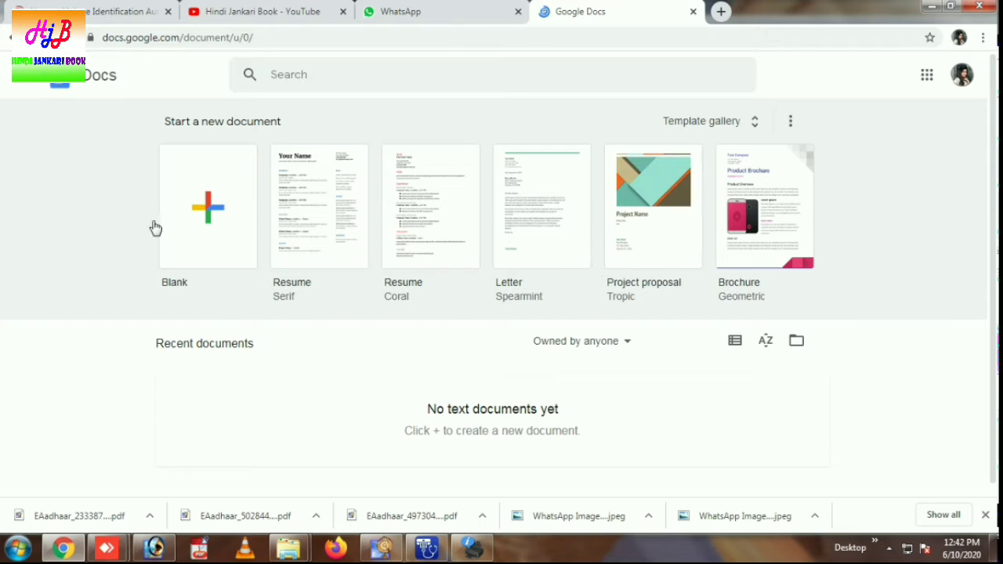
Create a blank form in Google Forms without taking the tour, and open its title for editing.
{"action": "left_click", "coordinate": [25, 87]}
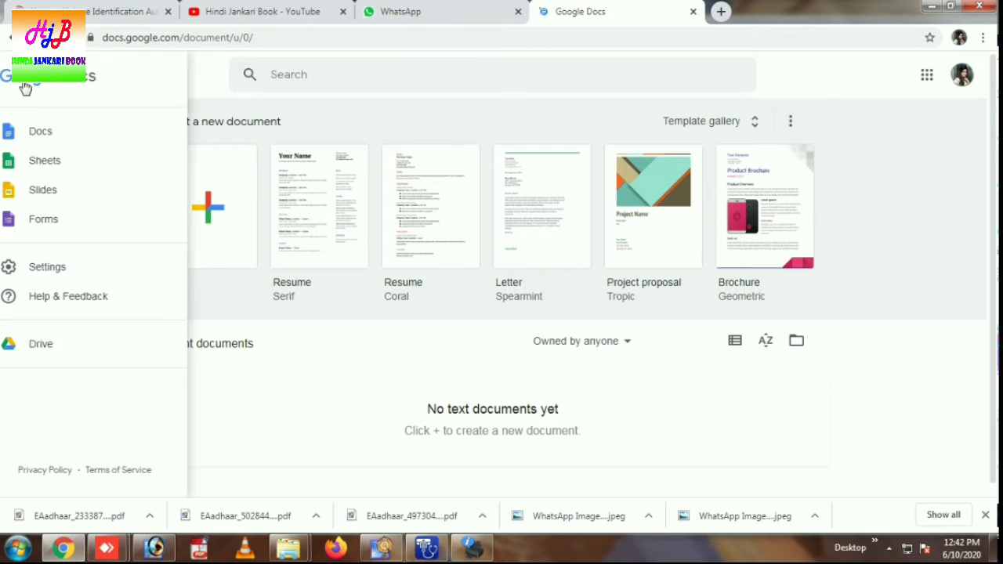
{"action": "left_click", "coordinate": [53, 222]}
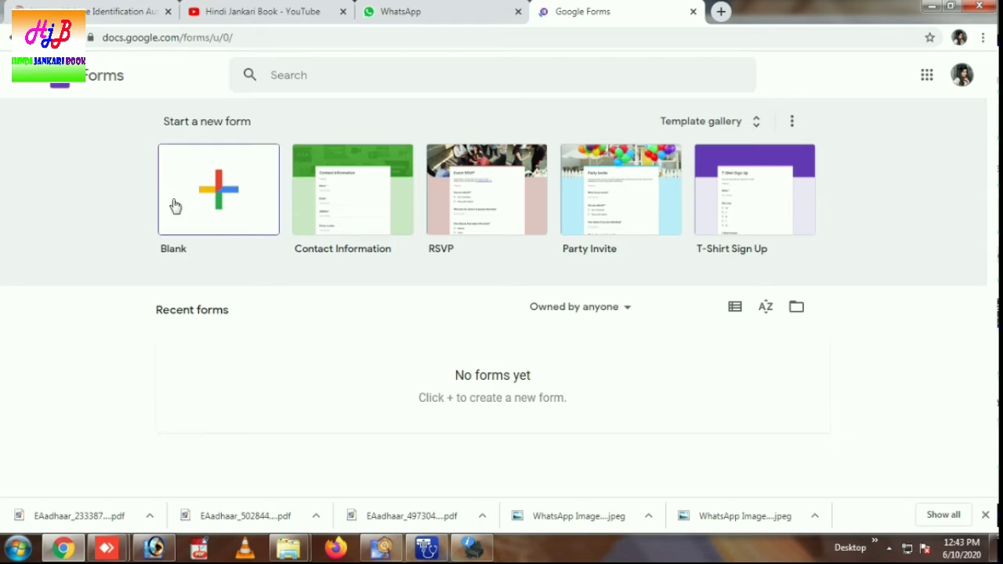
{"action": "left_click", "coordinate": [201, 197]}
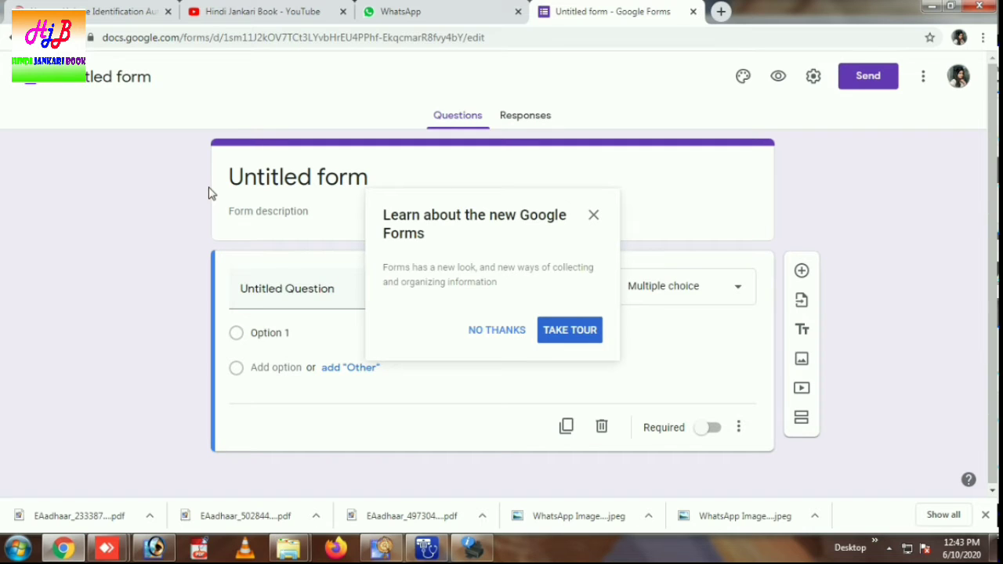
{"action": "left_click", "coordinate": [496, 329]}
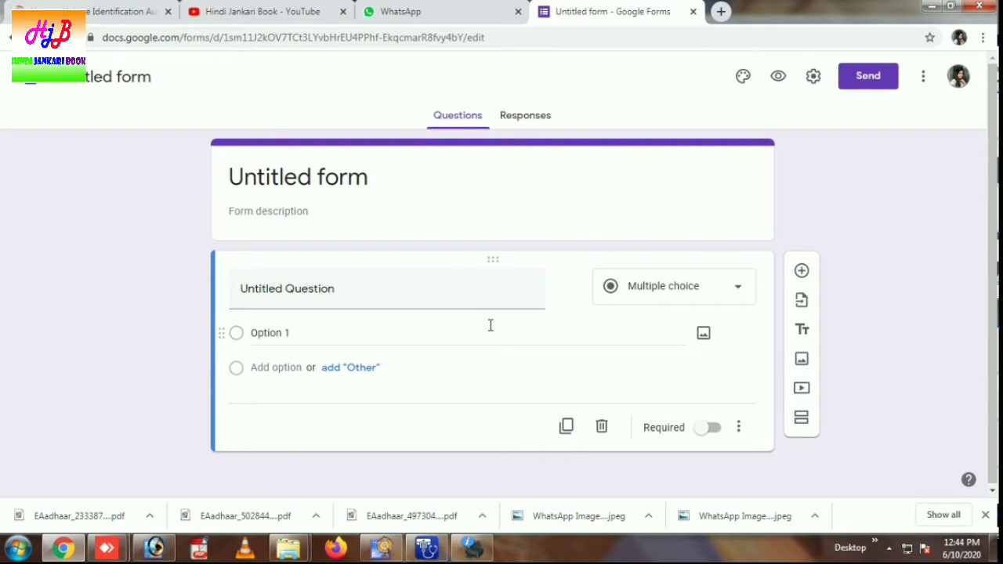
{"action": "left_click", "coordinate": [348, 187]}
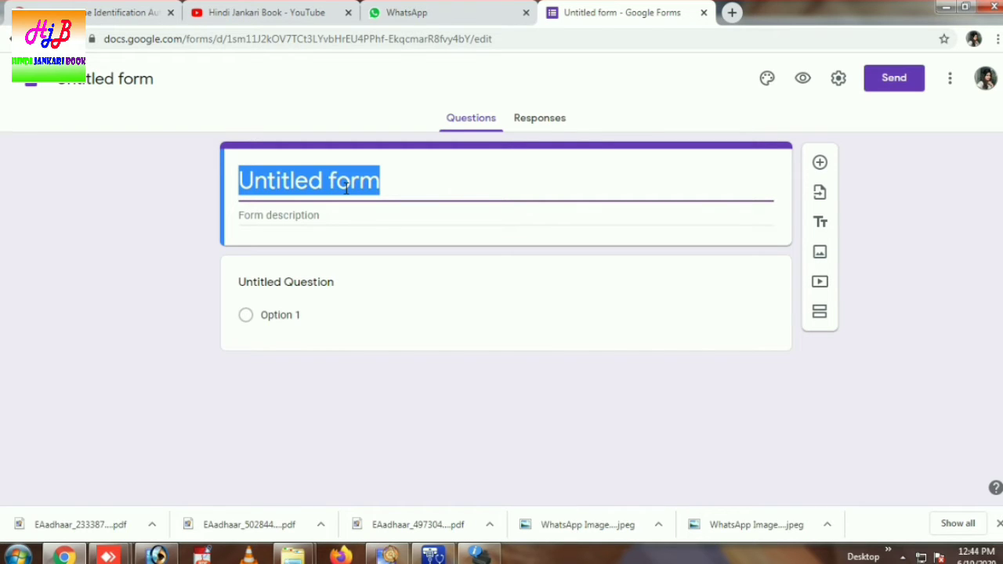
{"action": "type", "text": "Regest"}
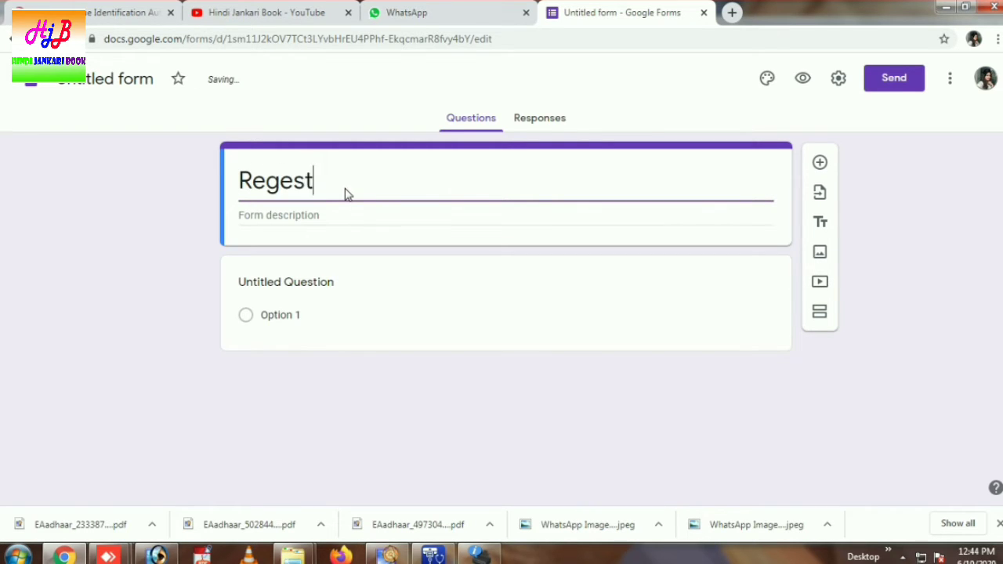
{"action": "type", "text": "i"}
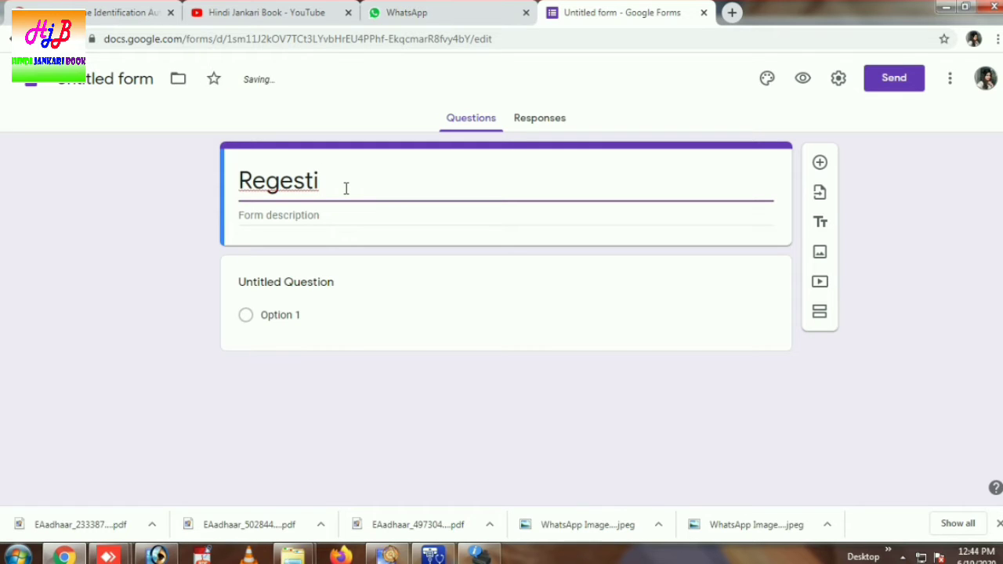
{"action": "type", "text": "on"}
{"action": "key", "text": "BackSpace"}
{"action": "key", "text": "BackSpace"}
{"action": "key", "text": "BackSpace"}
{"action": "key", "text": "BackSpace"}
{"action": "key", "text": "BackSpace"}
{"action": "key", "text": "BackSpace"}
{"action": "key", "text": "BackSpace"}
{"action": "key", "text": "BackSpace"}
{"action": "key", "text": "BackSpace"}
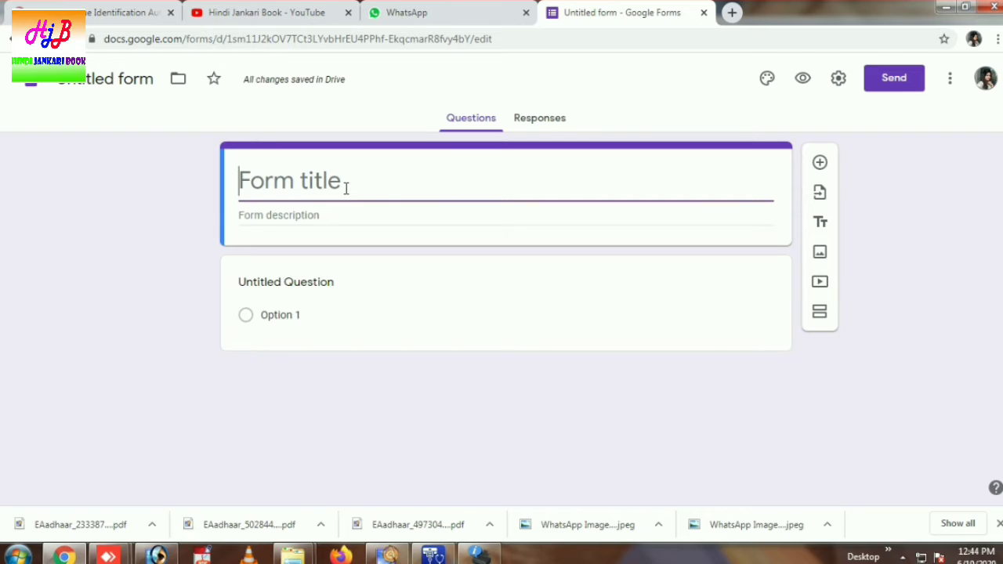
Title the form "School REG. form" and enter "jndc jjdj joidjs" as its description.
{"action": "type", "text": "Schoo"}
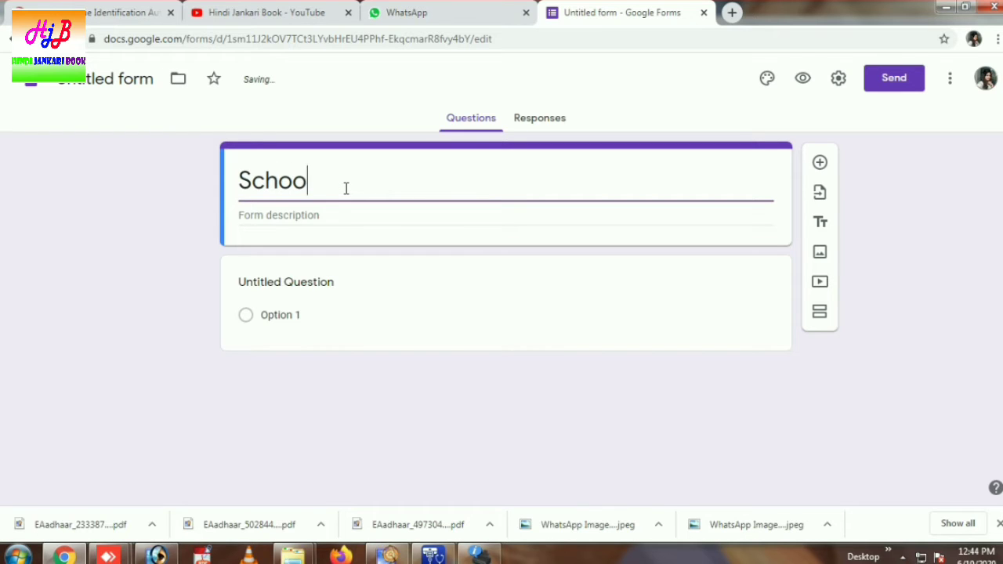
{"action": "type", "text": "l REG. Gorm"}
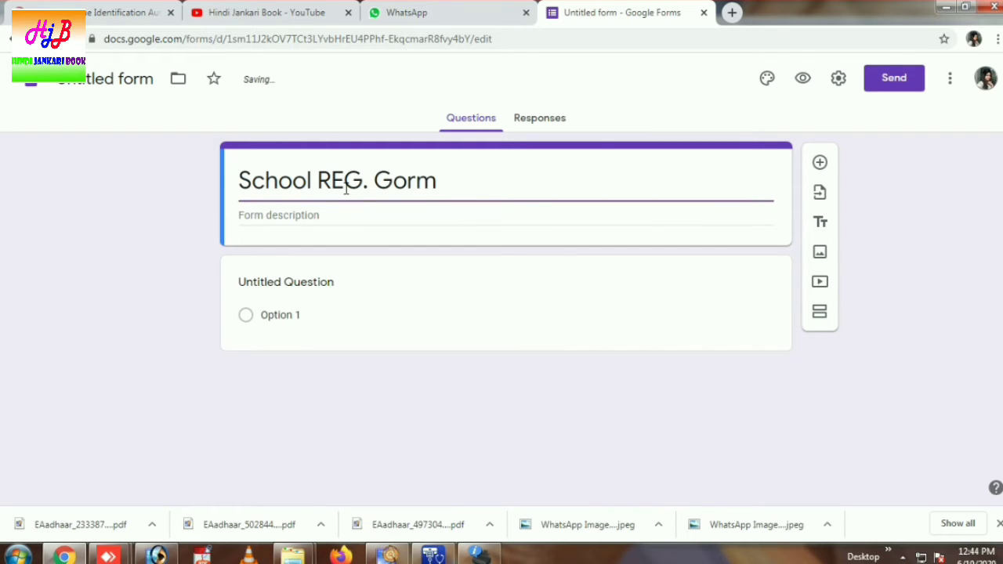
{"action": "key", "text": "BackSpace"}
{"action": "key", "text": "BackSpace"}
{"action": "key", "text": "BackSpace"}
{"action": "key", "text": "BackSpace"}
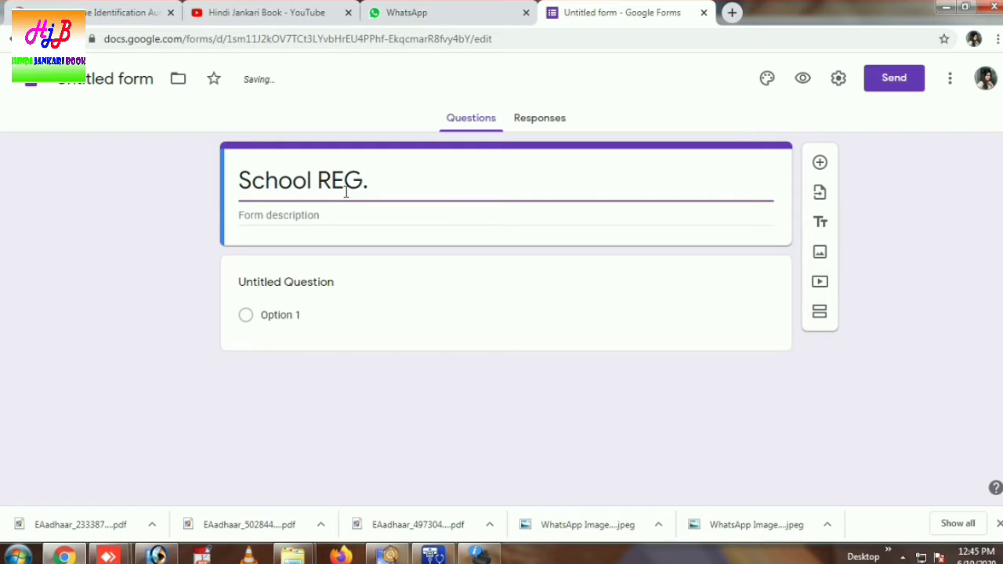
{"action": "type", "text": "form"}
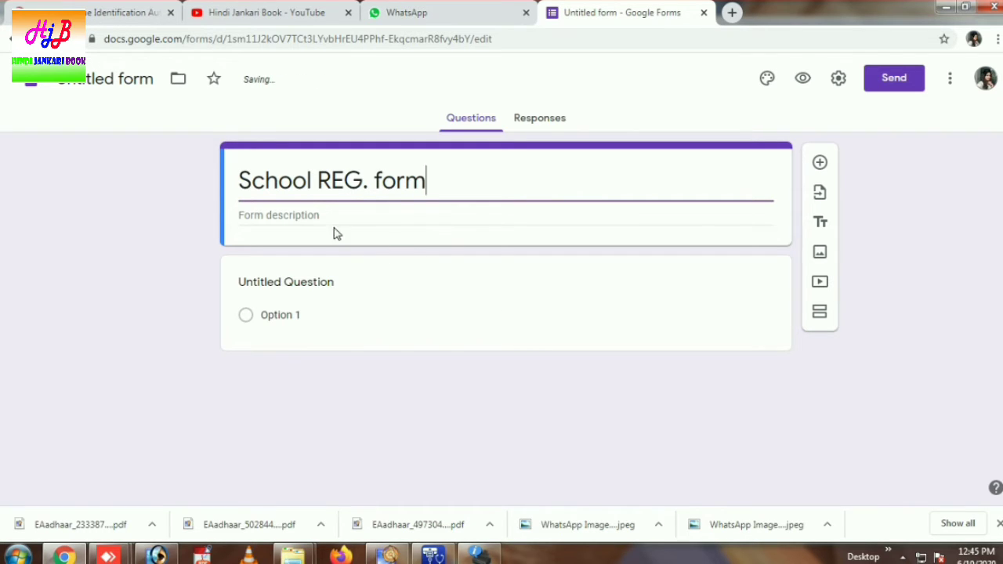
{"action": "left_click", "coordinate": [326, 216]}
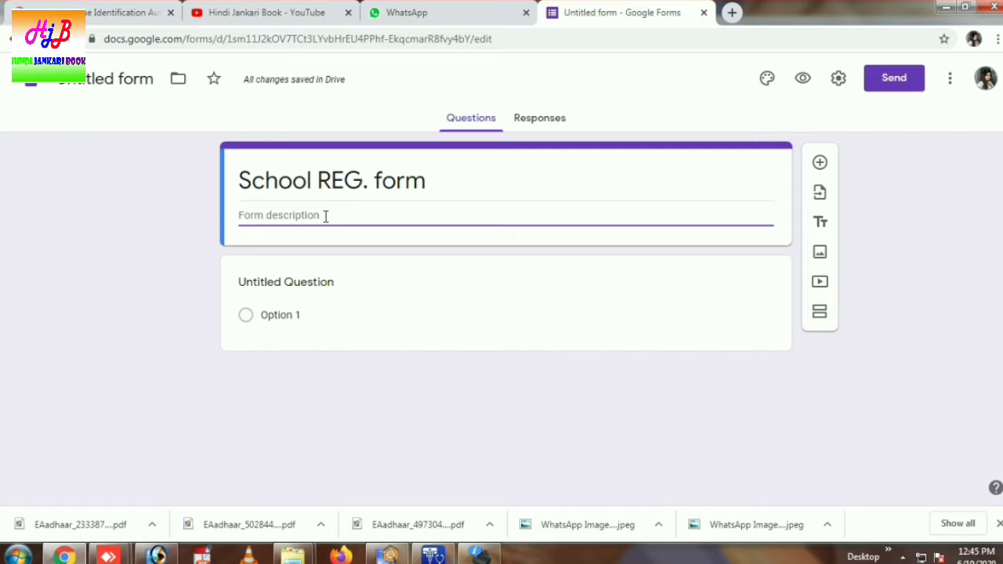
{"action": "type", "text": "jndc jjdj joidjs"}
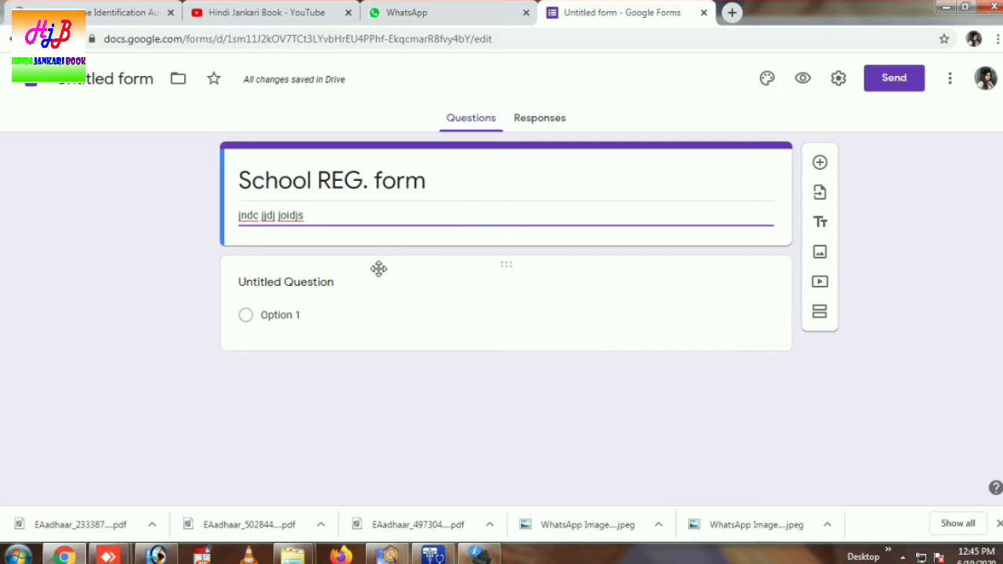
Change the untitled question's type to Multiple choice grid.
{"action": "left_click", "coordinate": [515, 292]}
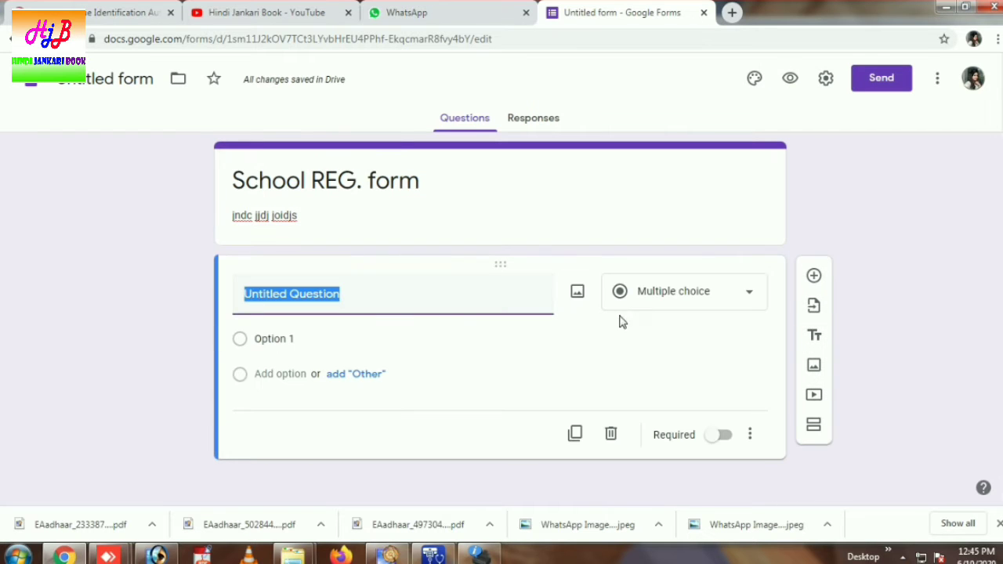
{"action": "left_click", "coordinate": [733, 302]}
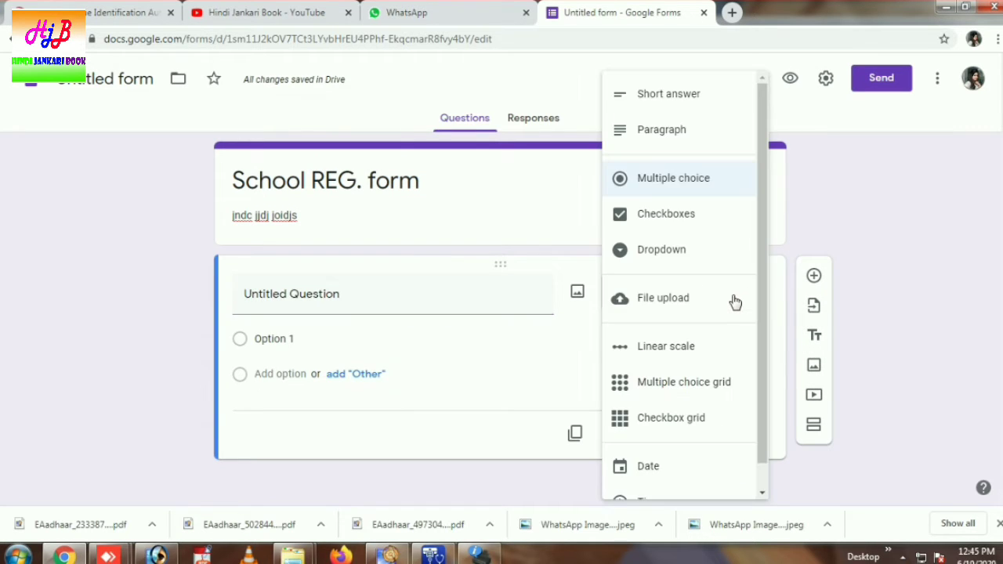
{"action": "left_click", "coordinate": [671, 182]}
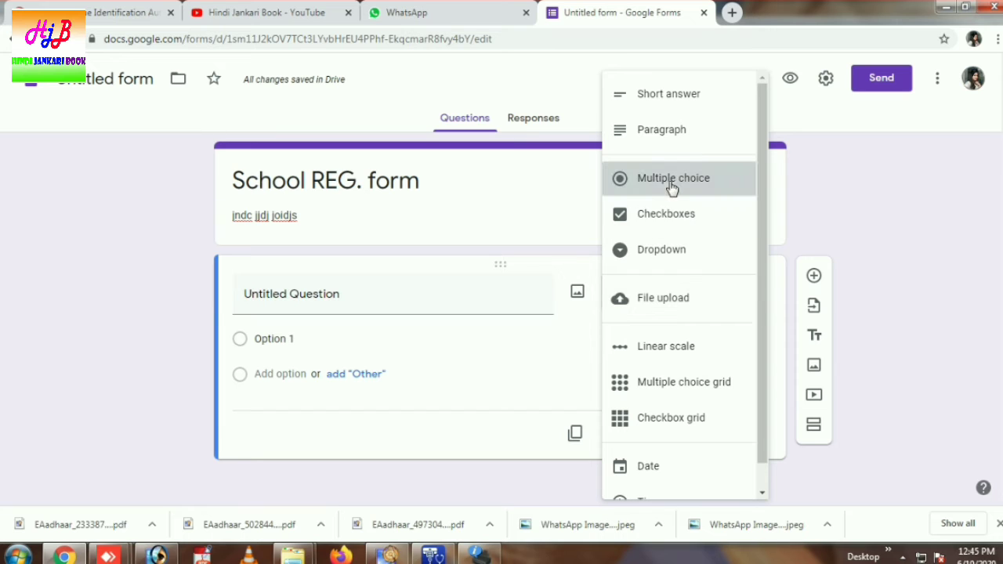
{"action": "left_click", "coordinate": [721, 303]}
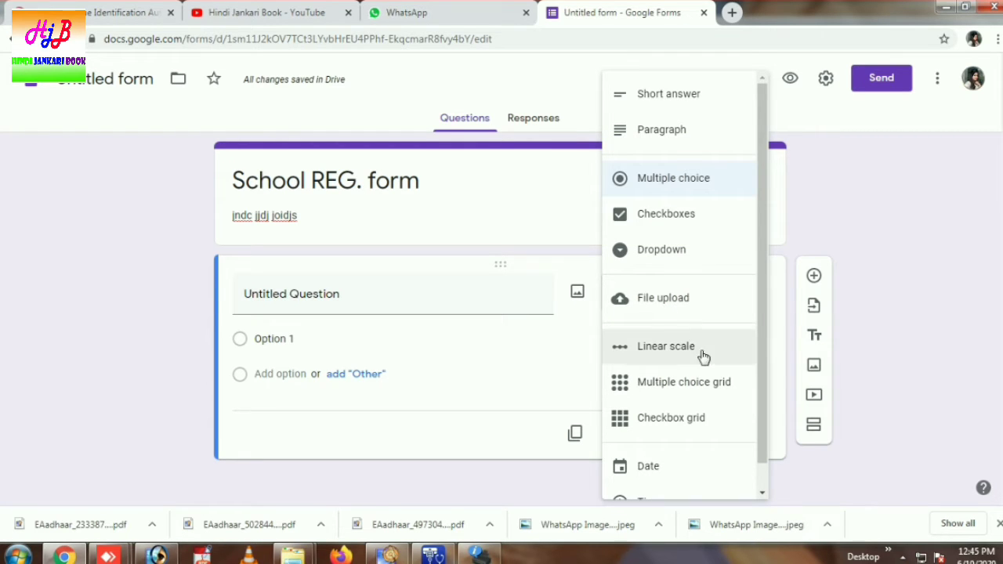
{"action": "left_click", "coordinate": [659, 386]}
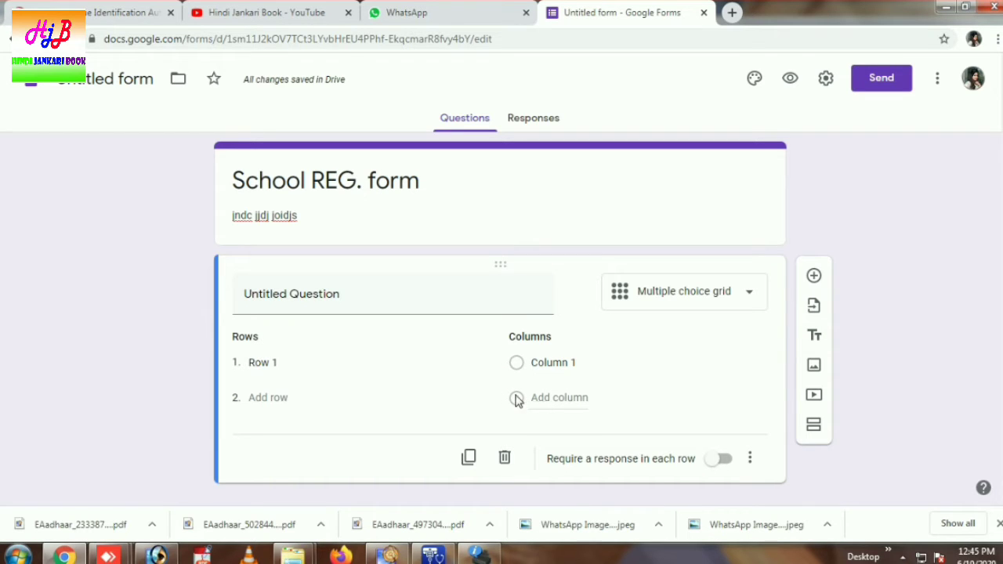
Define the grid columns GEN, OBC, SC and ST, and open the question text for editing.
{"action": "left_click", "coordinate": [545, 366]}
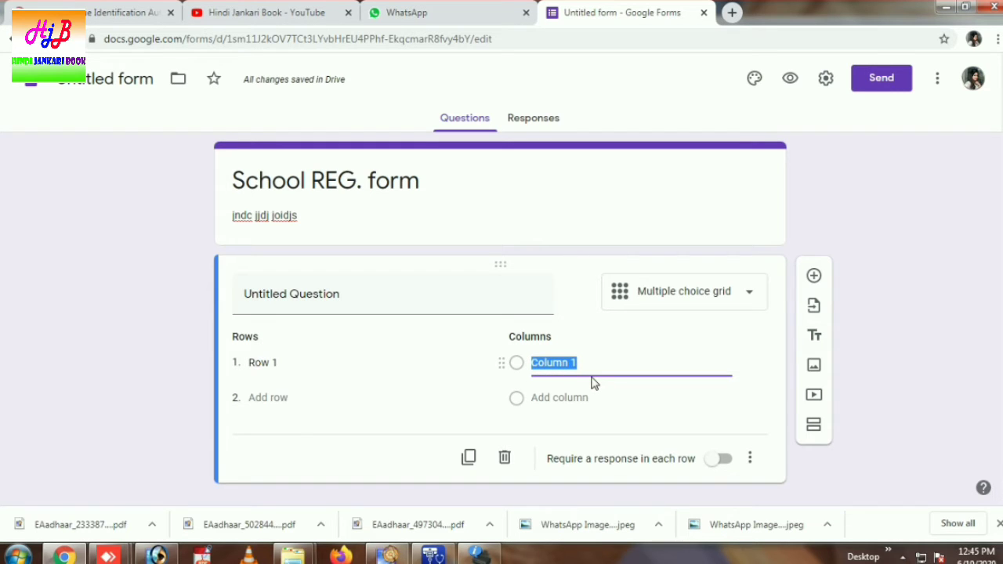
{"action": "type", "text": "GE"}
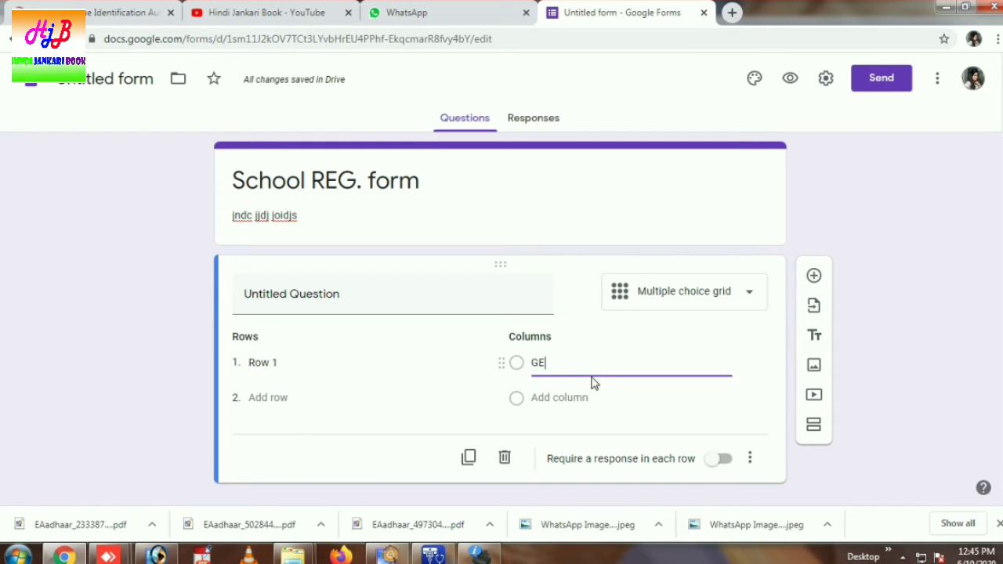
{"action": "type", "text": "N"}
{"action": "left_click", "coordinate": [548, 398]}
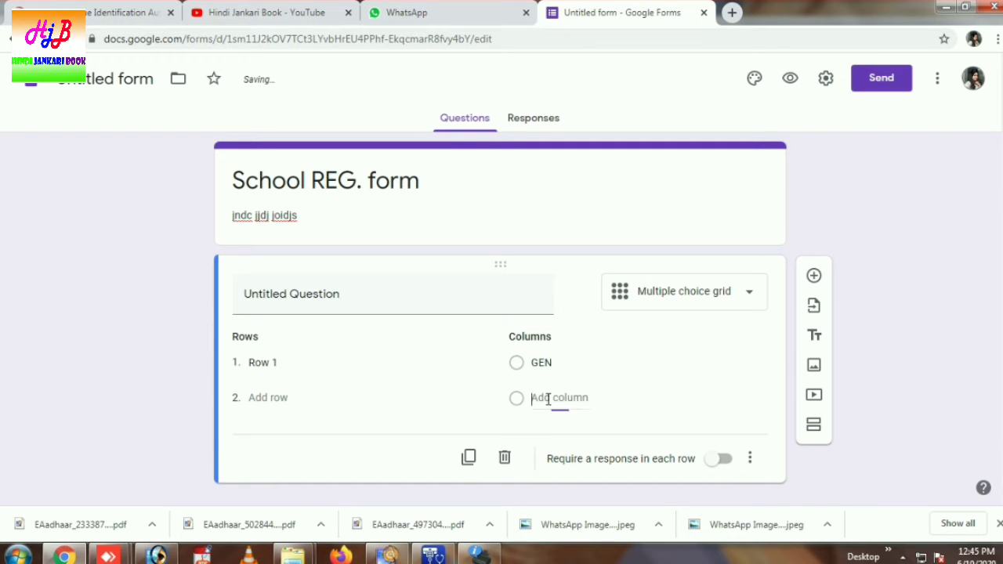
{"action": "type", "text": "OBC"}
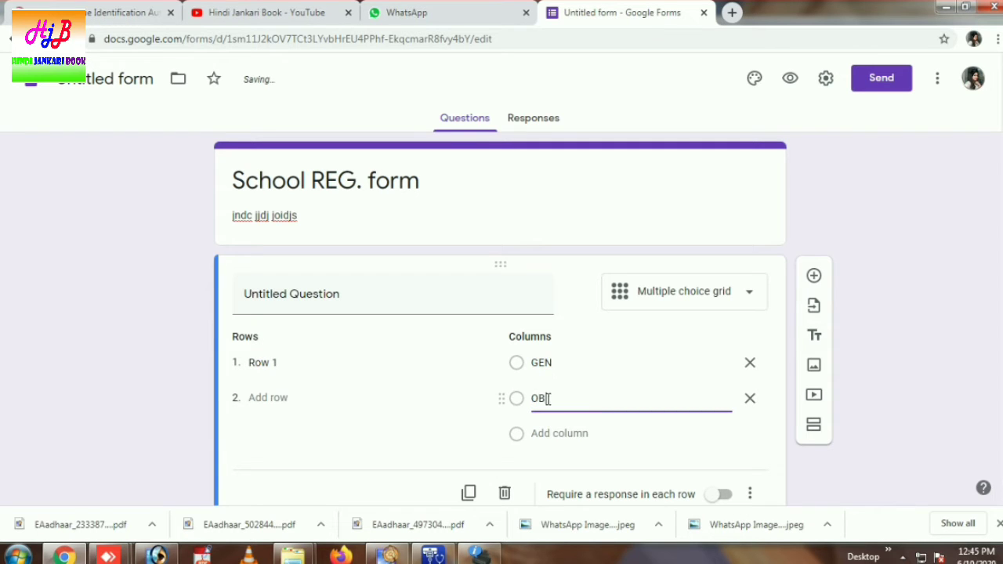
{"action": "left_click", "coordinate": [534, 435]}
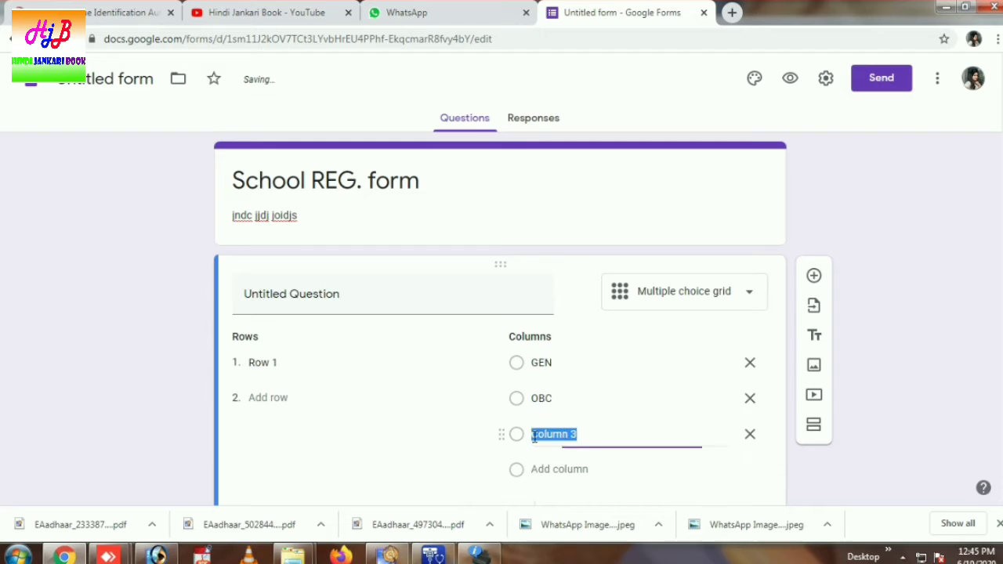
{"action": "type", "text": "SC"}
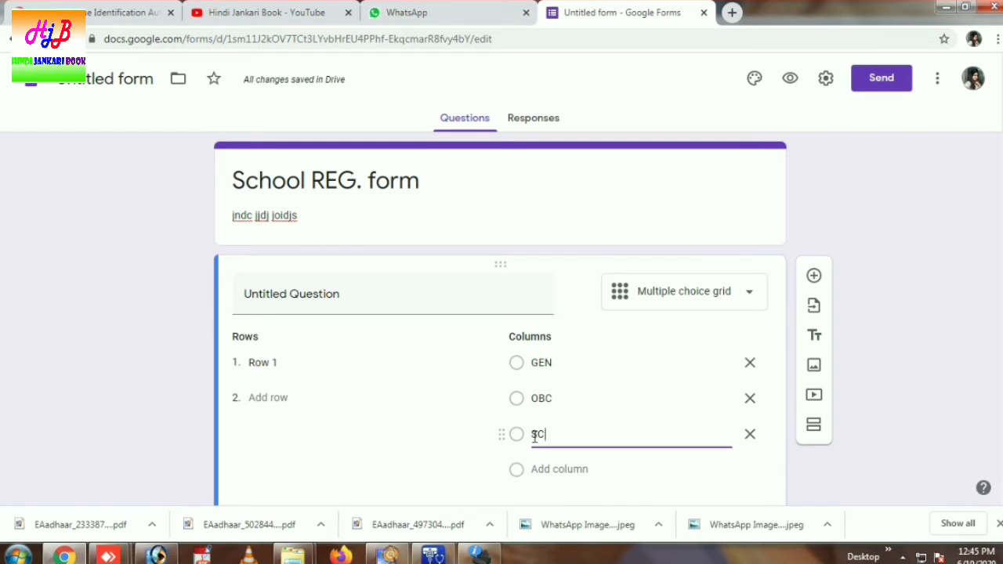
{"action": "left_click", "coordinate": [544, 477]}
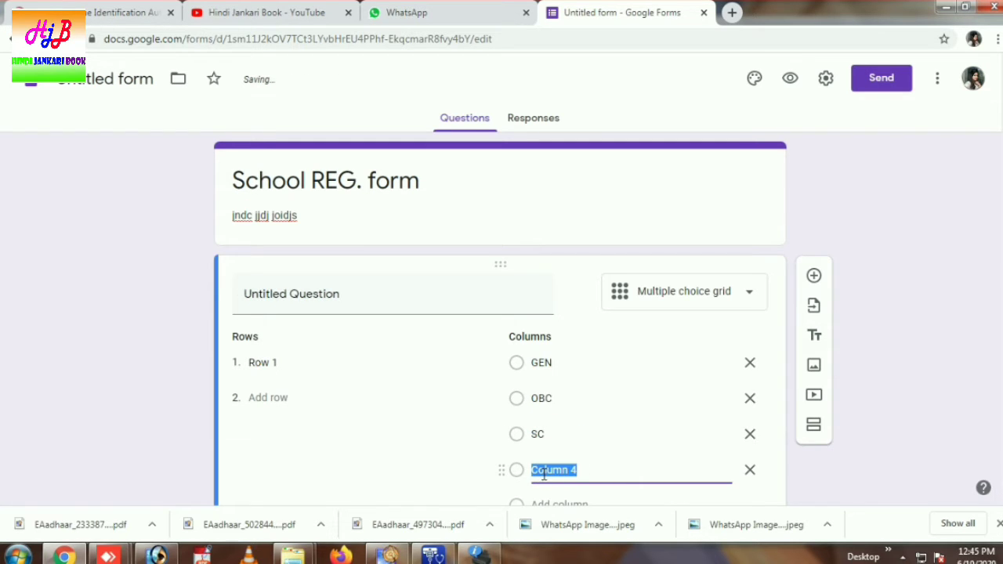
{"action": "type", "text": "ST"}
{"action": "left_click", "coordinate": [419, 456]}
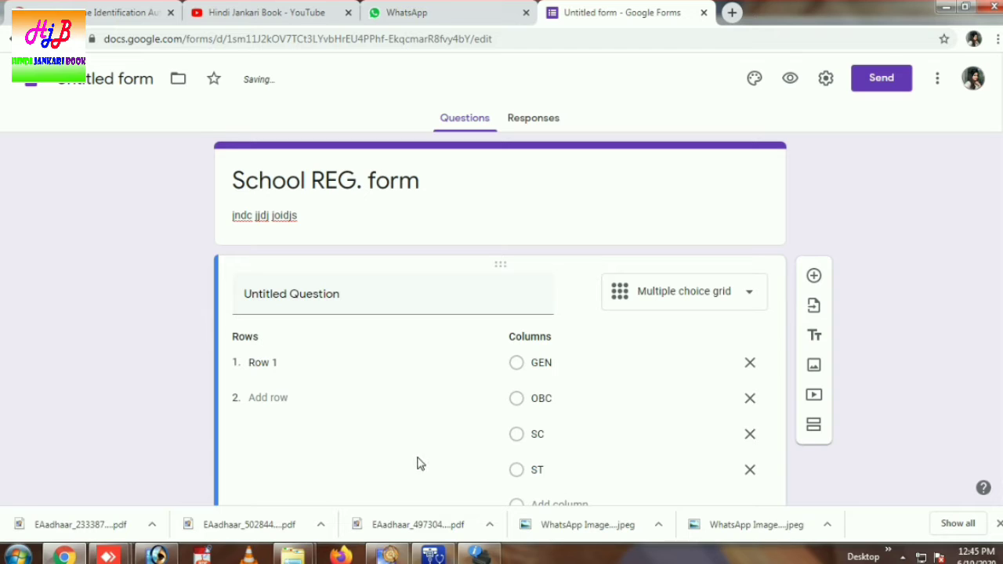
{"action": "left_click", "coordinate": [366, 300]}
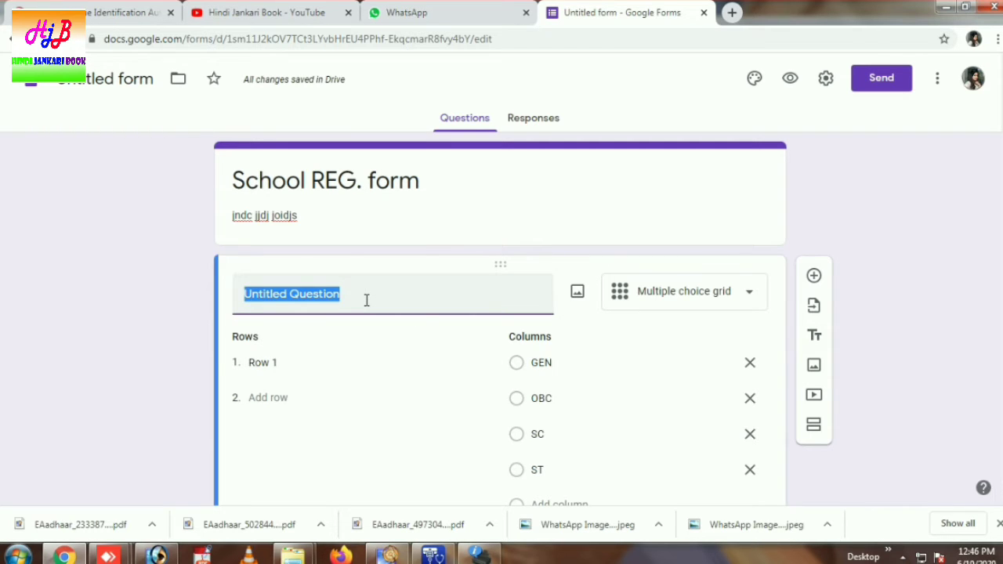
{"action": "type", "text": "SELECT"}
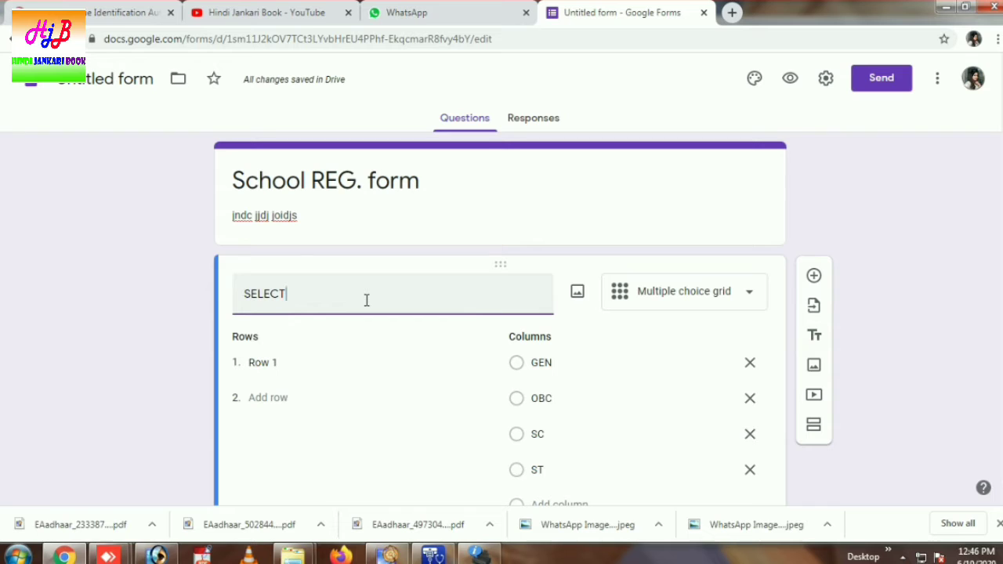
{"action": "key", "text": "BackSpace"}
{"action": "key", "text": "BackSpace"}
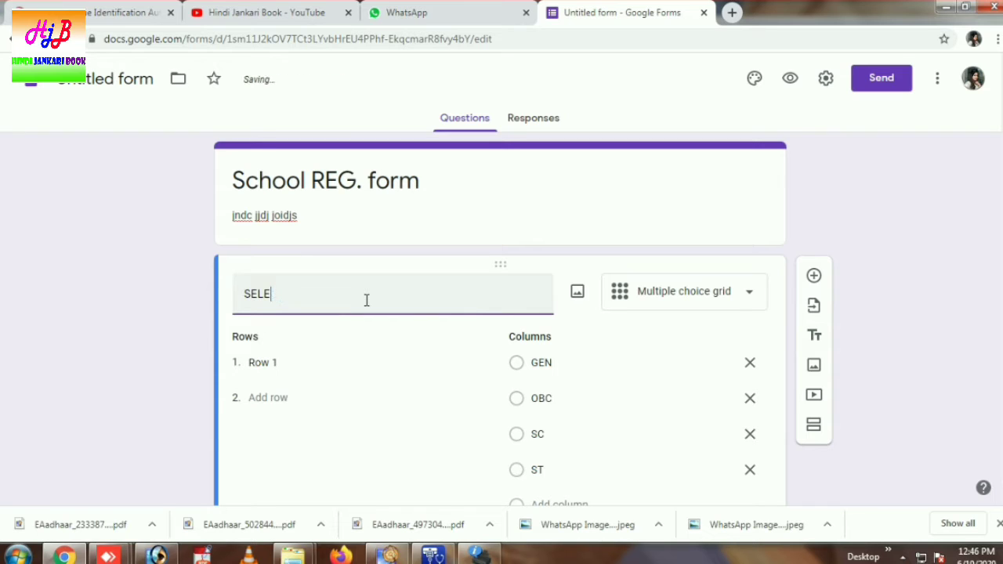
{"action": "type", "text": "TE"}
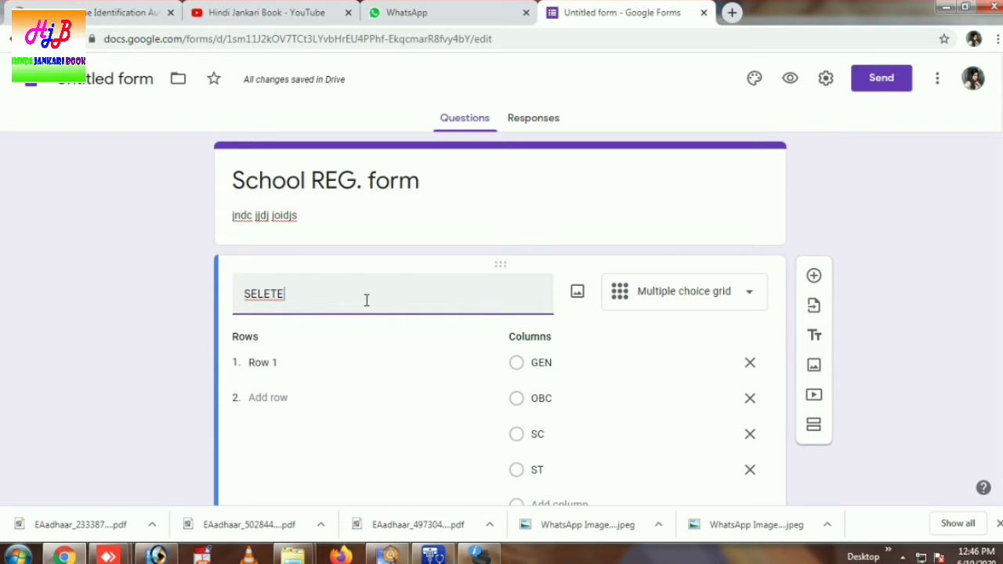
{"action": "type", "text": "C"}
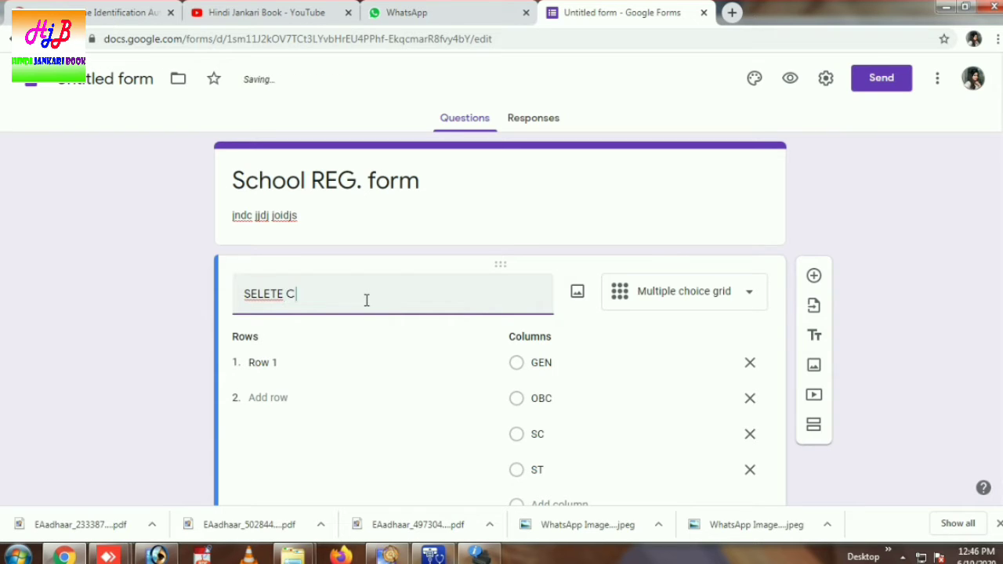
{"action": "type", "text": "OT"}
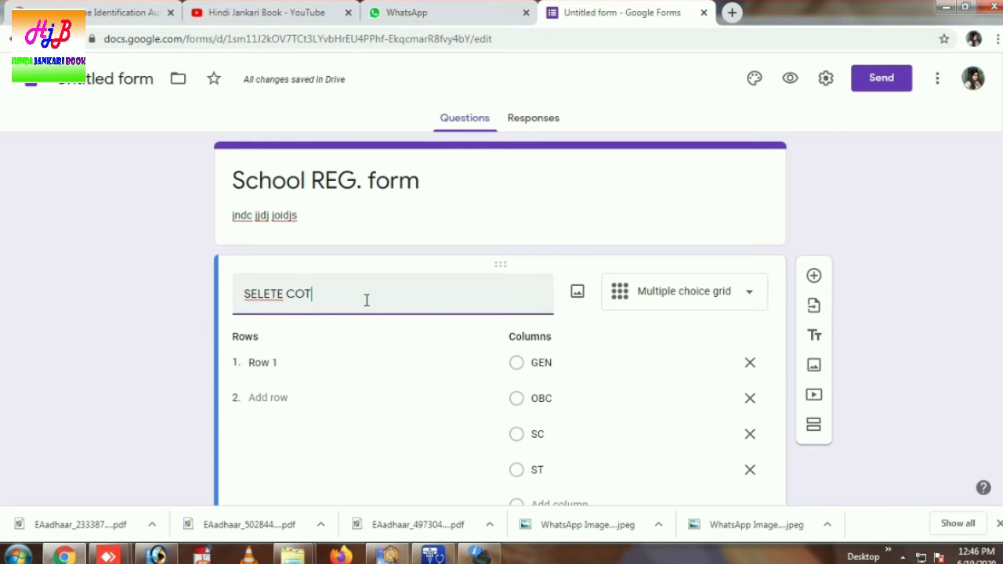
{"action": "type", "text": "G"}
{"action": "key", "text": "BackSpace"}
{"action": "key", "text": "BackSpace"}
{"action": "key", "text": "BackSpace"}
{"action": "key", "text": "BackSpace"}
{"action": "key", "text": "BackSpace"}
{"action": "key", "text": "BackSpace"}
{"action": "key", "text": "BackSpace"}
{"action": "key", "text": "BackSpace"}
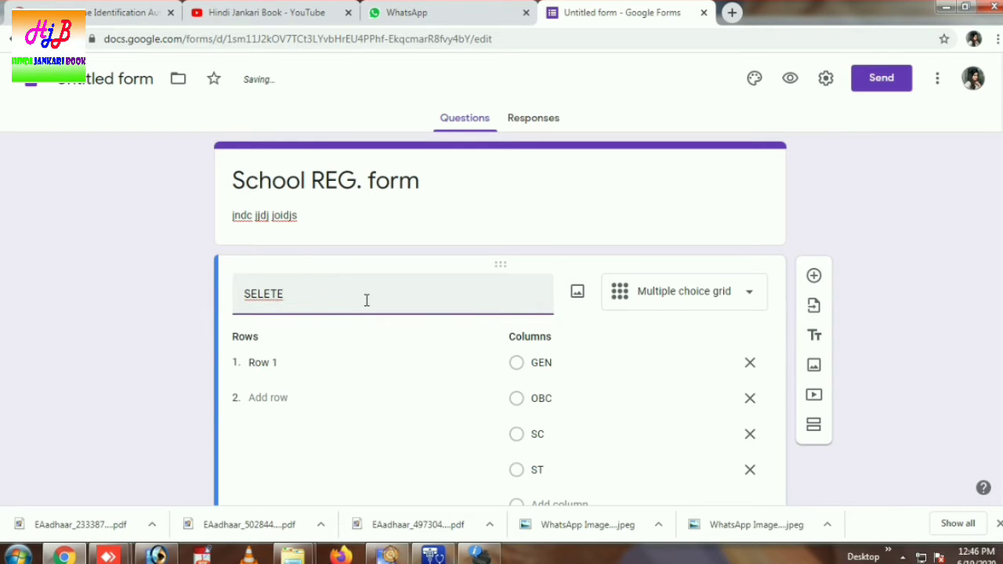
{"action": "key", "text": "BackSpace"}
{"action": "key", "text": "BackSpace"}
{"action": "key", "text": "BackSpace"}
Enter "Select Catg" as the text of the multiple choice grid question.
{"action": "type", "text": "Sele"}
{"action": "type", "text": "cr"}
{"action": "key", "text": "BackSpace"}
{"action": "type", "text": "t"}
{"action": "type", "text": " Cog"}
{"action": "key", "text": "BackSpace"}
{"action": "type", "text": "atg"}
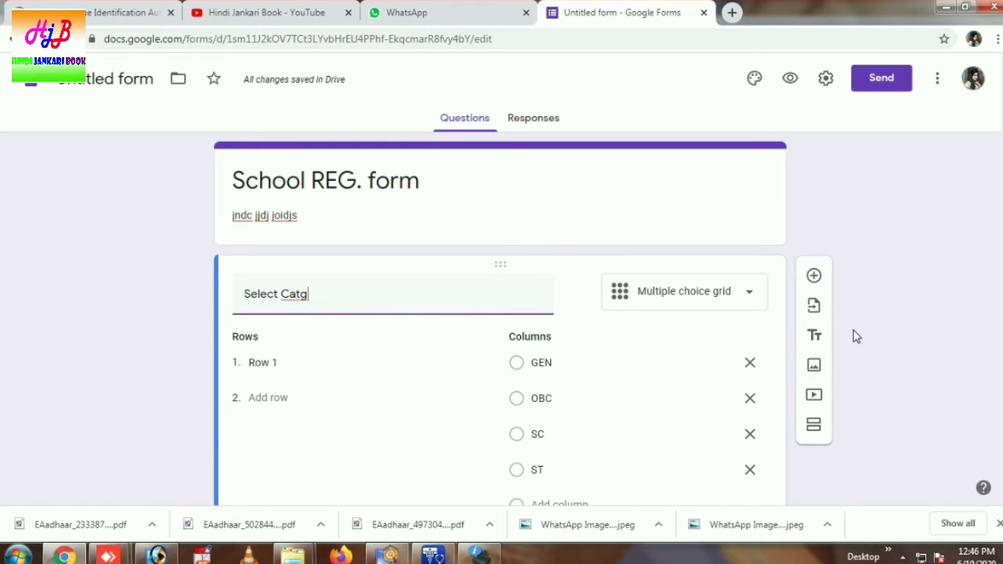
Duplicate the "Select Catg" grid question and change the copy's question text to "Select Class".
{"action": "scroll", "coordinate": [657, 251], "scroll_direction": "down", "scroll_amount": 2}
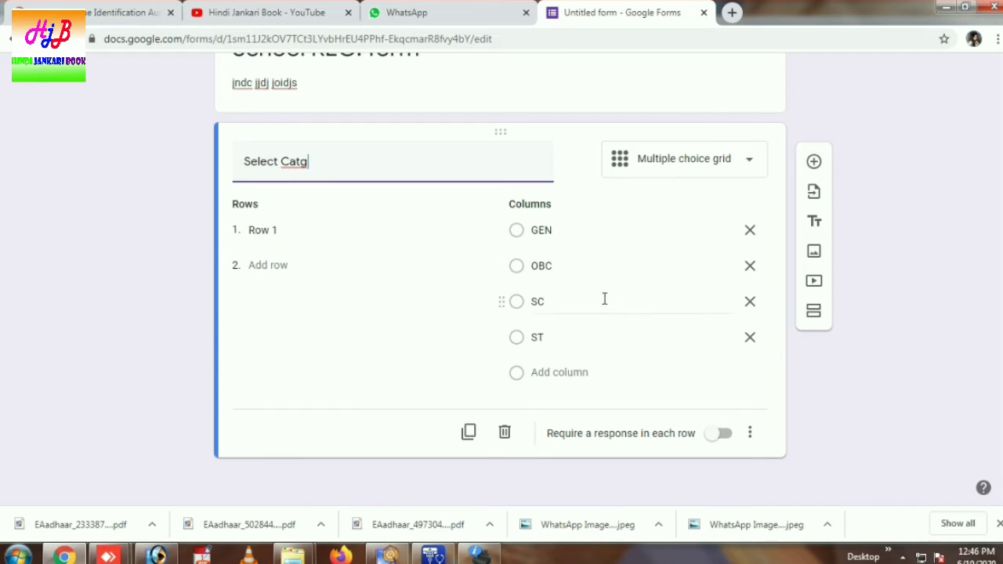
{"action": "left_click", "coordinate": [468, 433]}
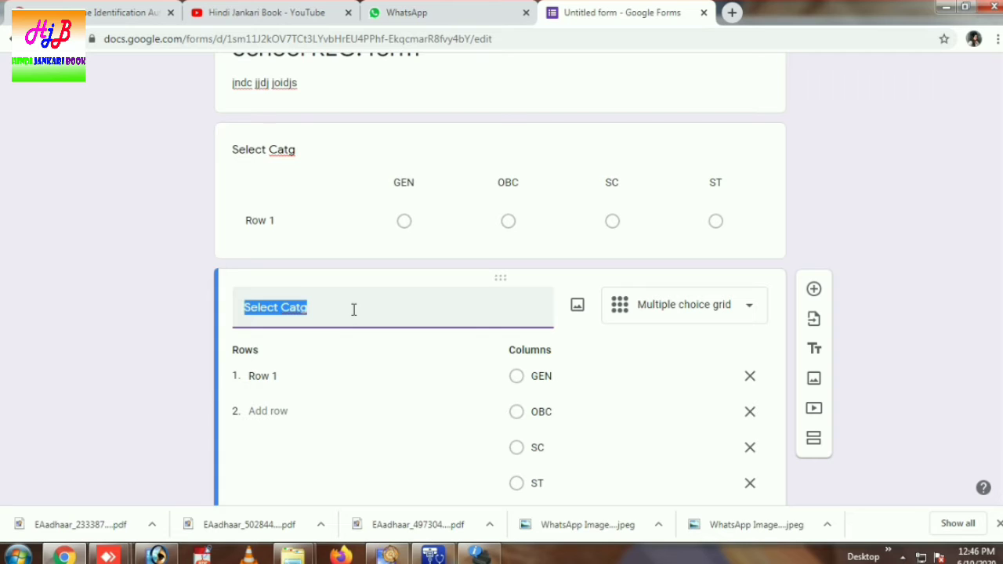
{"action": "type", "text": "sel"}
{"action": "key", "text": "BackSpace"}
{"action": "key", "text": "BackSpace"}
{"action": "key", "text": "BackSpace"}
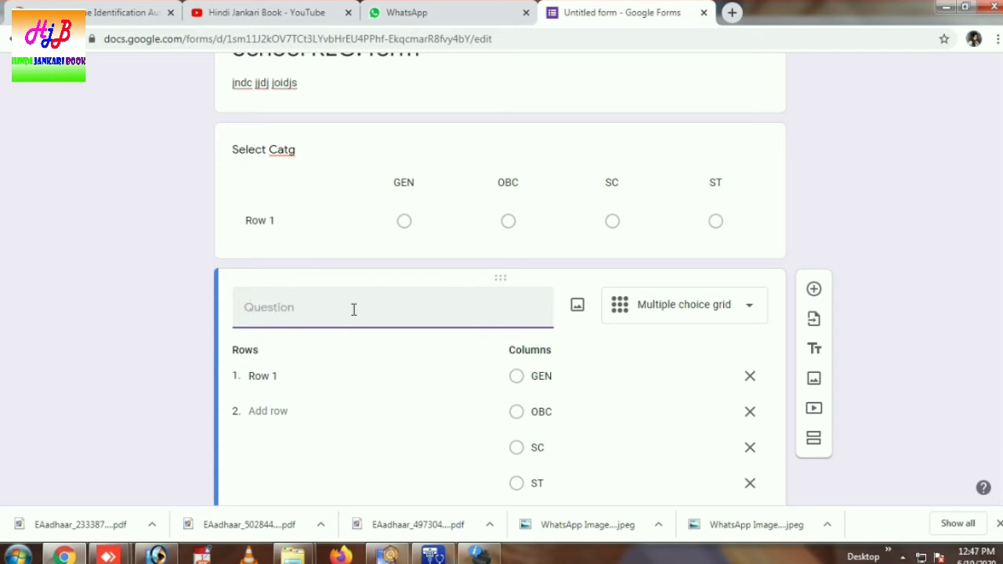
{"action": "type", "text": "SEl"}
{"action": "type", "text": "e"}
{"action": "type", "text": "lect Class"}
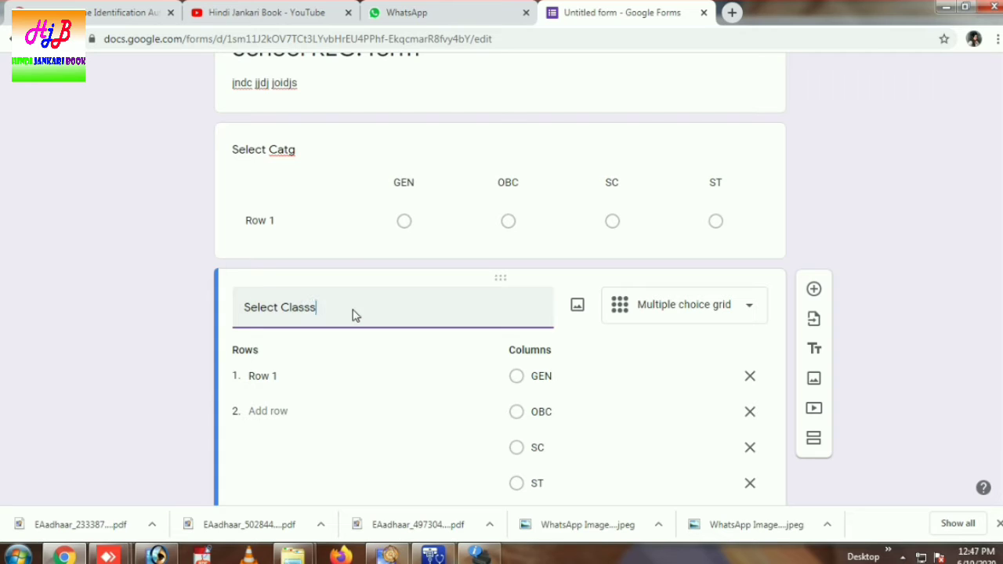
Rename the four existing columns of the "Select Class" grid to 1, 2, 3 and 4.
{"action": "left_click", "coordinate": [557, 375]}
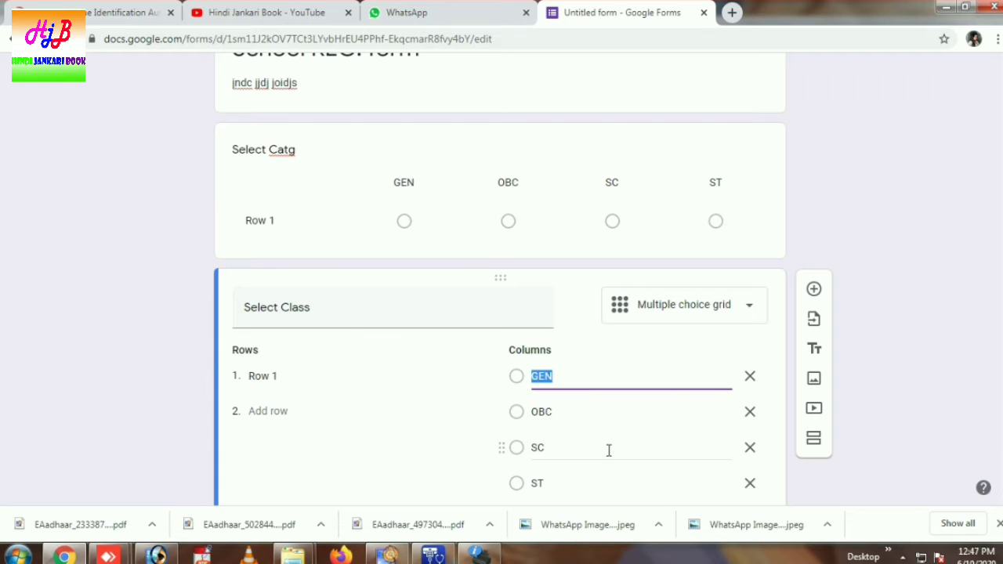
{"action": "type", "text": "1"}
{"action": "left_click", "coordinate": [584, 410]}
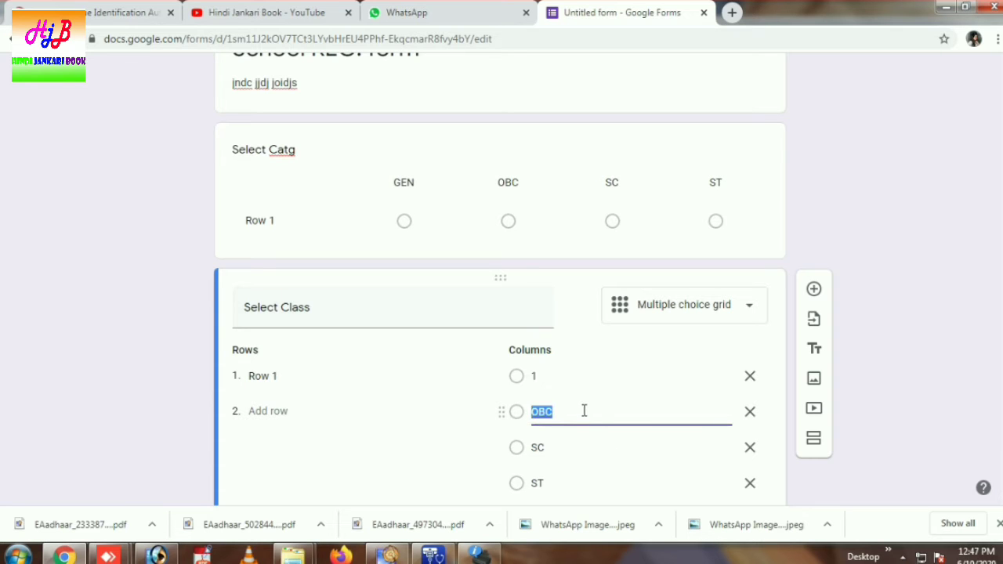
{"action": "type", "text": "2"}
{"action": "left_click", "coordinate": [565, 459]}
{"action": "type", "text": "3"}
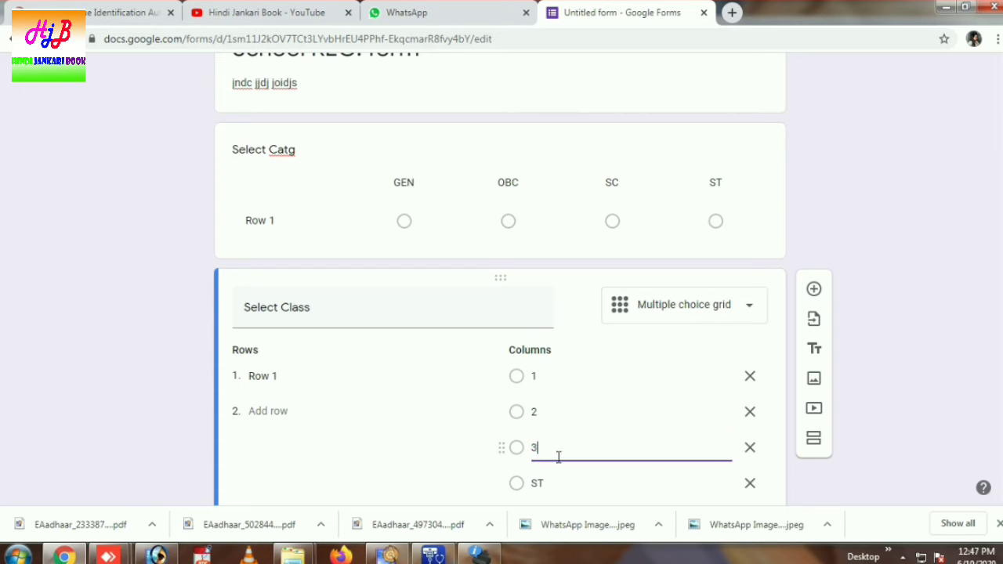
{"action": "left_click", "coordinate": [556, 474]}
{"action": "type", "text": "5"}
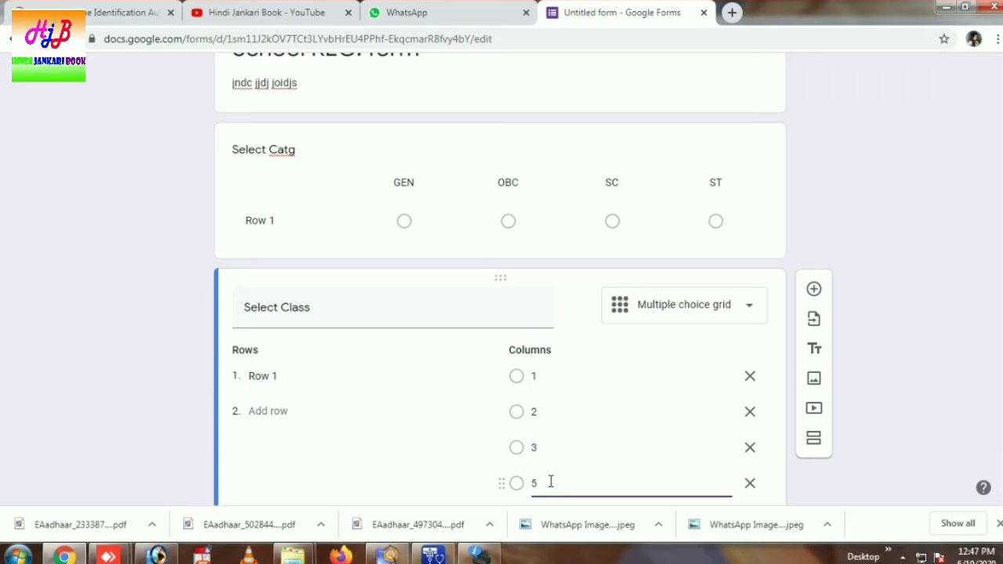
{"action": "scroll", "coordinate": [550, 482], "scroll_direction": "down", "scroll_amount": 1}
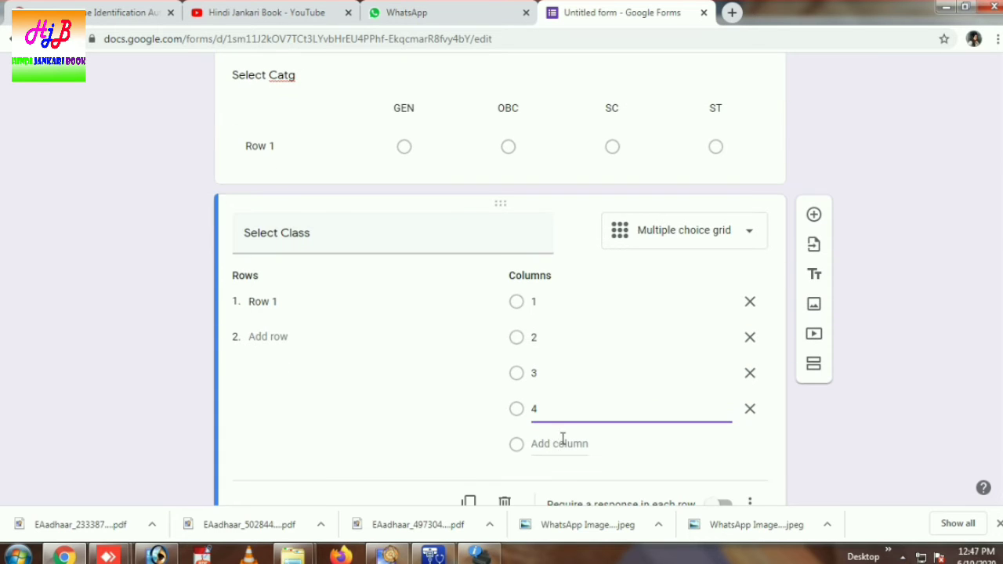
Add two more columns, 5 and 6, to the "Select Class" grid.
{"action": "left_click", "coordinate": [569, 439]}
{"action": "type", "text": "5"}
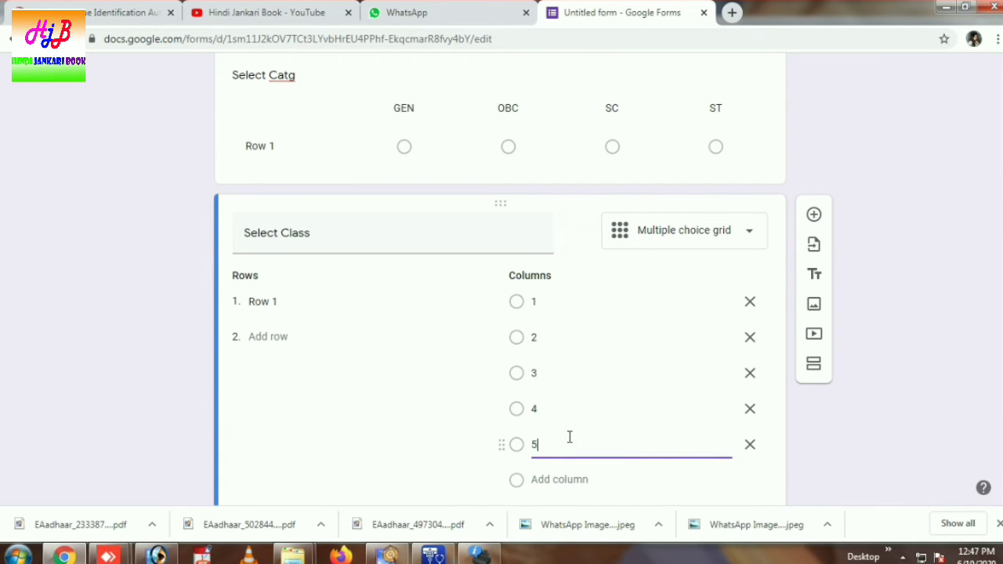
{"action": "left_click", "coordinate": [565, 481]}
{"action": "type", "text": "6"}
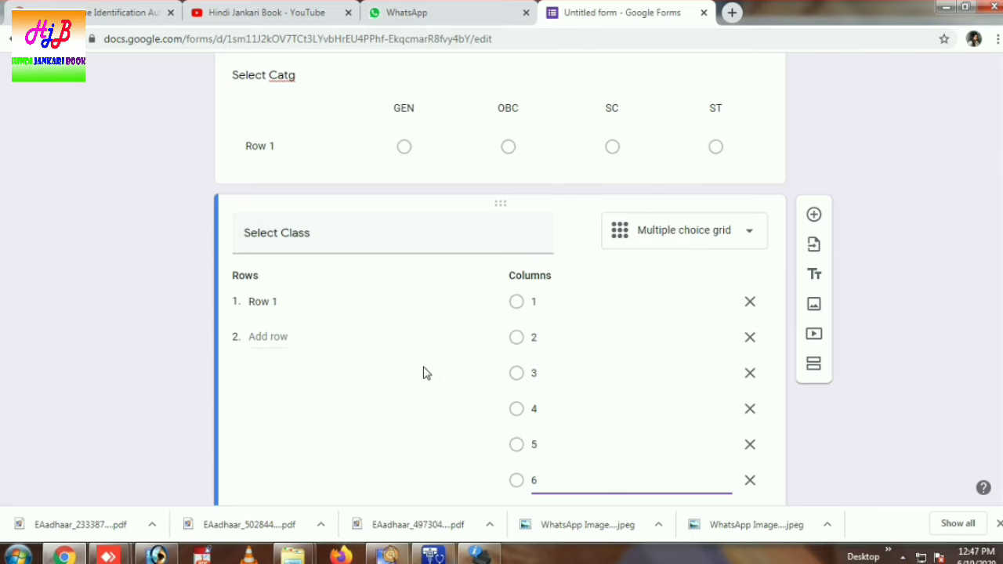
{"action": "scroll", "coordinate": [502, 352], "scroll_direction": "down", "scroll_amount": 2}
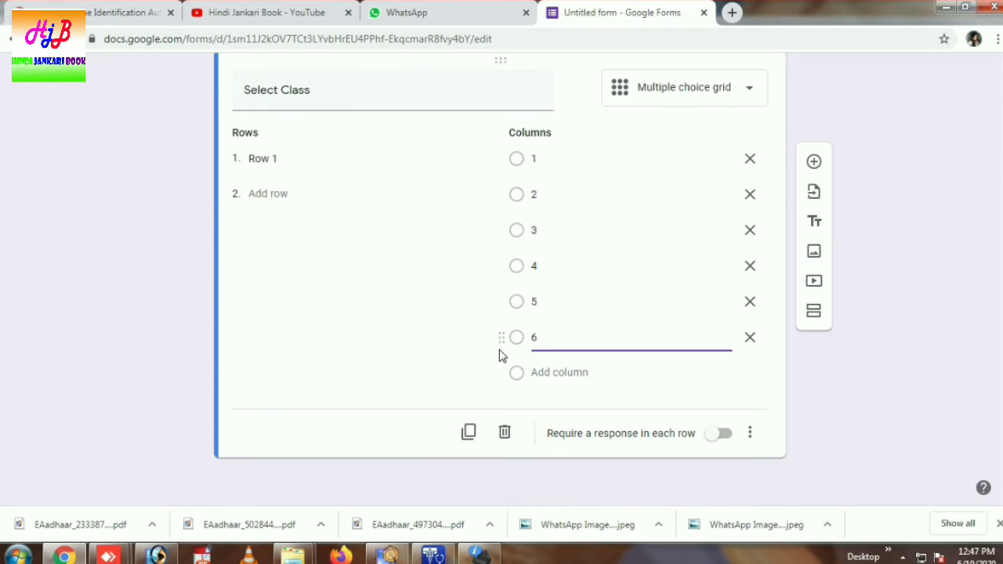
{"action": "left_click", "coordinate": [573, 481]}
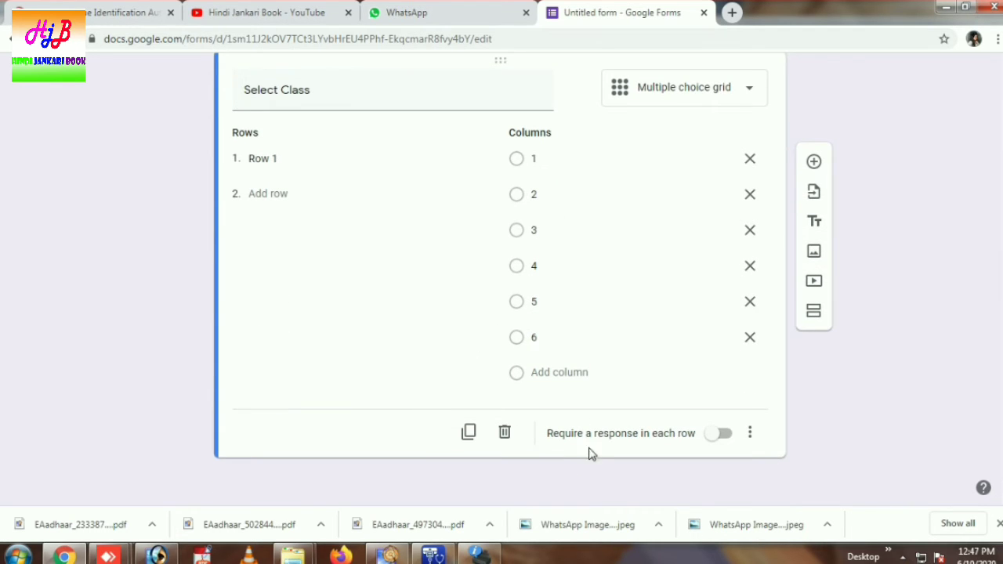
Add a new question below "Select Class" and set its type to Short answer.
{"action": "left_click", "coordinate": [814, 163]}
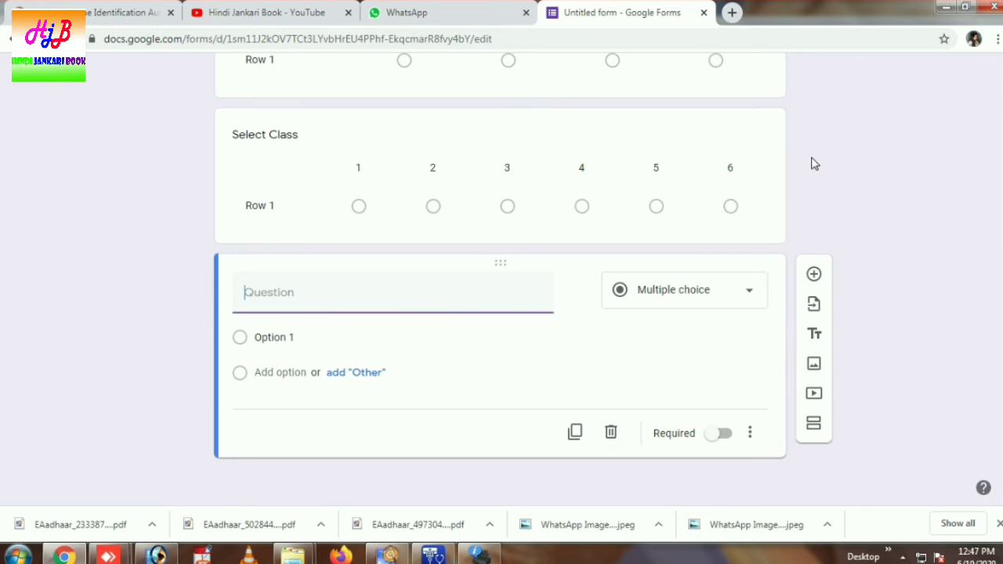
{"action": "left_click", "coordinate": [754, 299]}
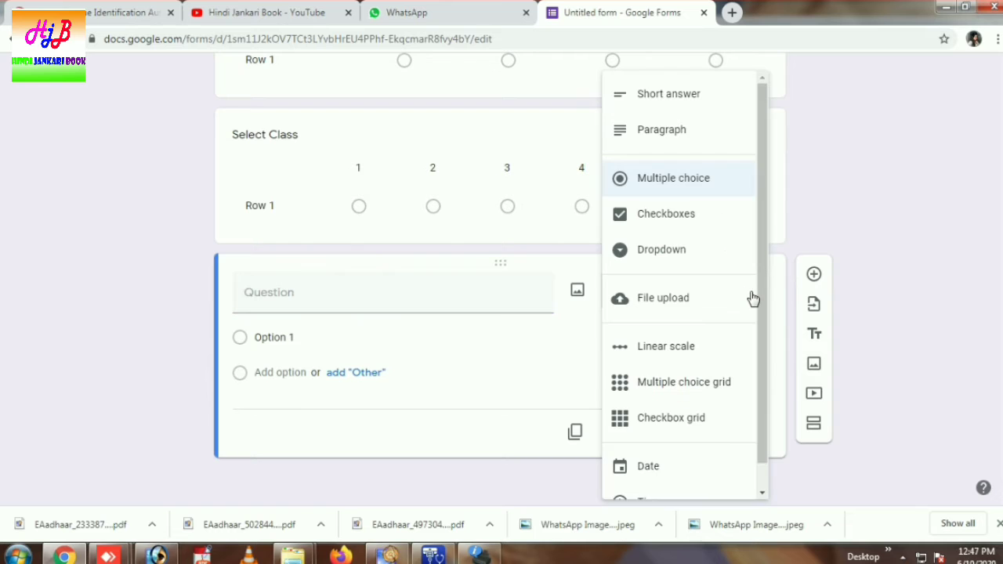
{"action": "left_click", "coordinate": [666, 103]}
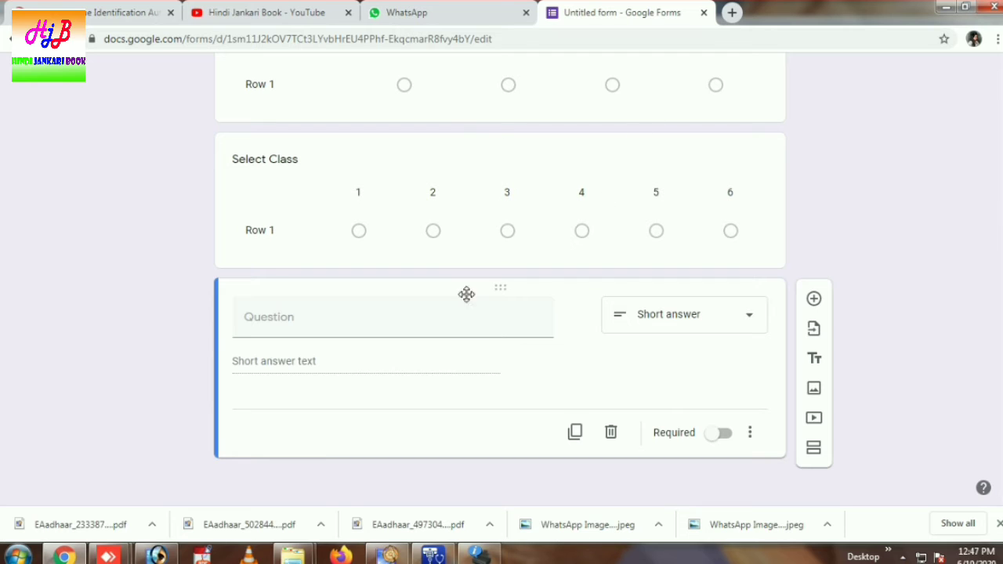
Enter "Student Name" as the text of the new short answer question.
{"action": "left_click", "coordinate": [327, 324]}
{"action": "type", "text": "Na"}
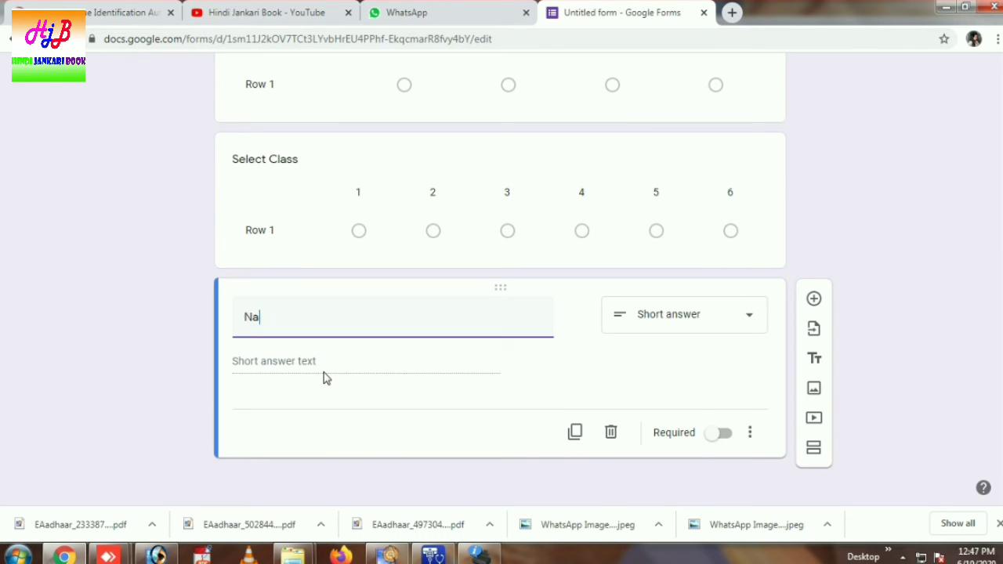
{"action": "key", "text": "BackSpace"}
{"action": "key", "text": "BackSpace"}
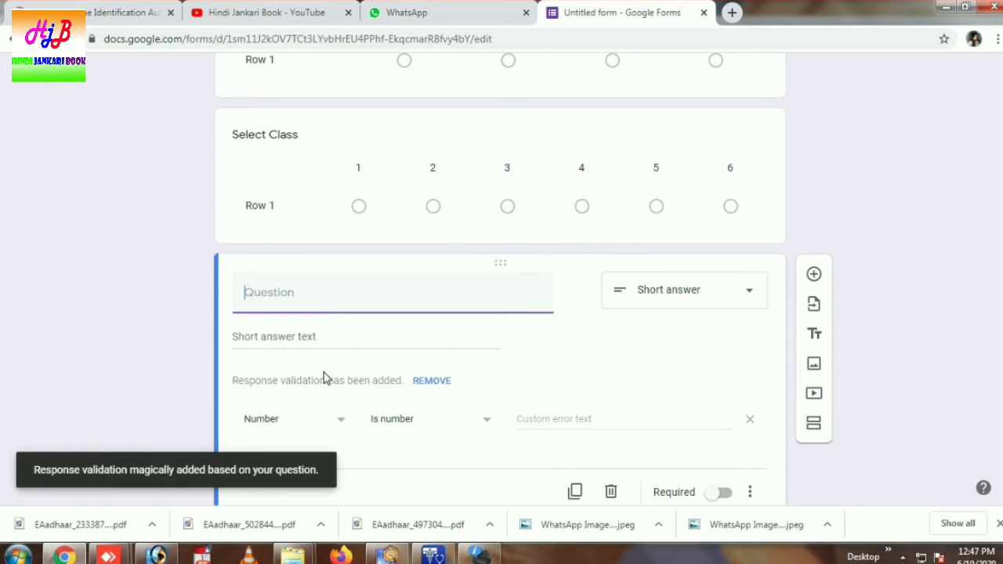
{"action": "type", "text": "Stu"}
{"action": "type", "text": "debt"}
{"action": "key", "text": "BackSpace"}
{"action": "key", "text": "BackSpace"}
{"action": "type", "text": "nt "}
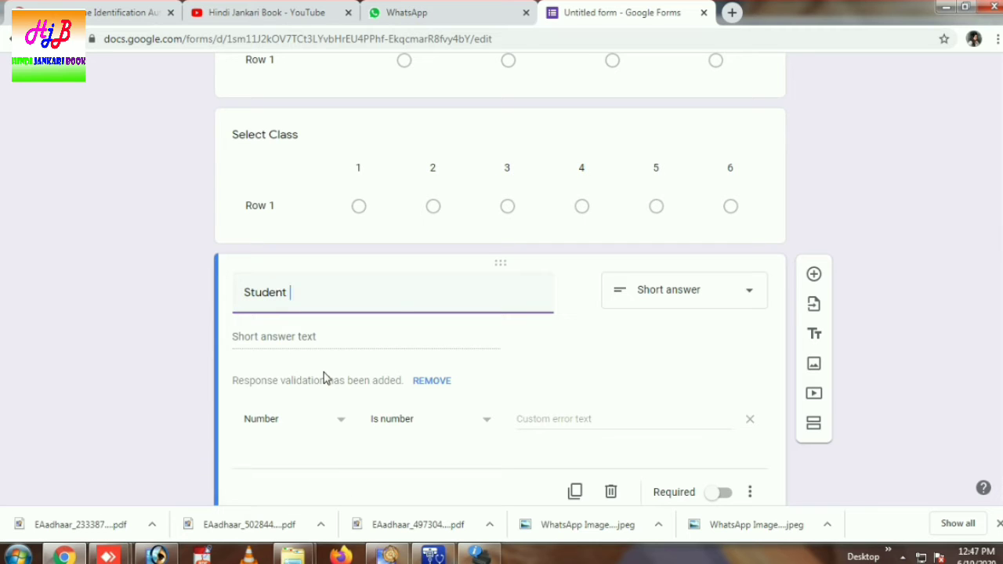
{"action": "type", "text": "sam"}
{"action": "key", "text": "BackSpace"}
{"action": "key", "text": "BackSpace"}
{"action": "key", "text": "BackSpace"}
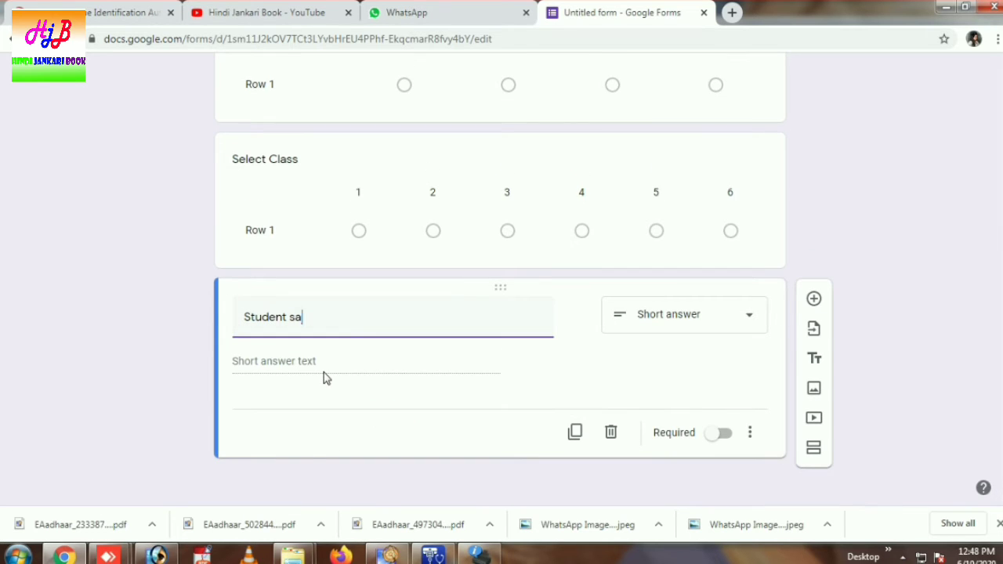
{"action": "type", "text": "Nae"}
{"action": "key", "text": "BackSpace"}
{"action": "type", "text": "e"}
{"action": "key", "text": "BackSpace"}
{"action": "type", "text": "e"}
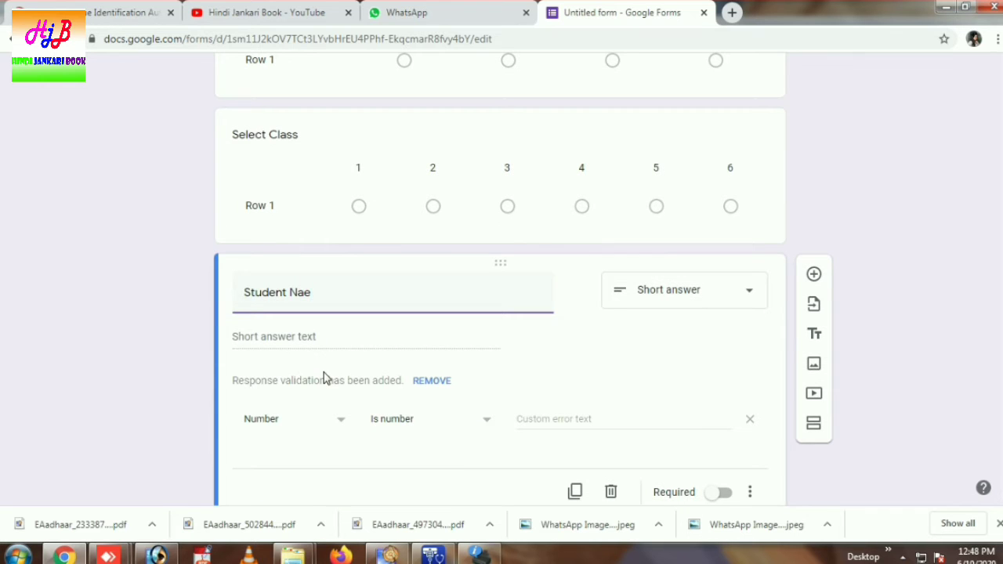
{"action": "key", "text": "BackSpace"}
{"action": "type", "text": "me"}
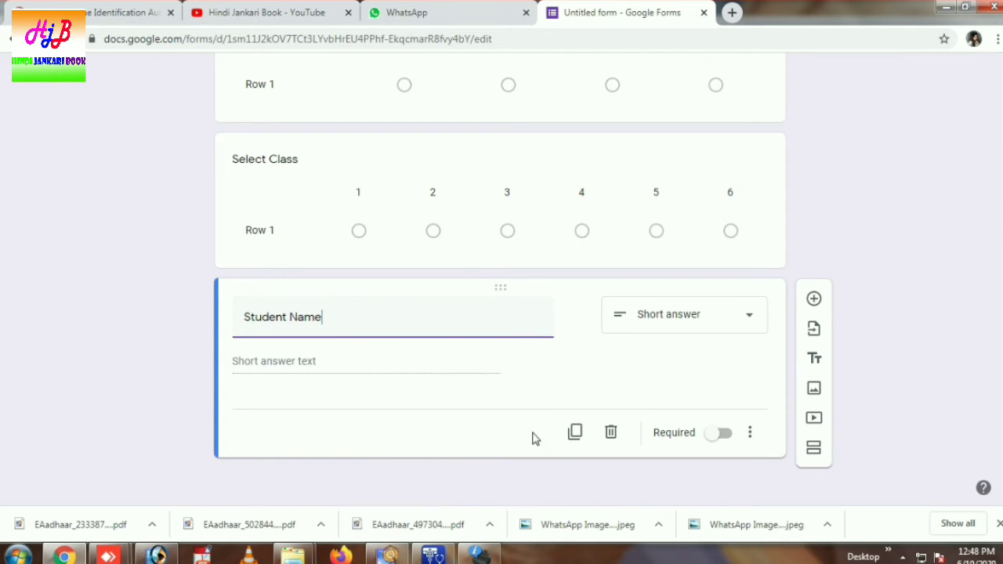
Duplicate the "Student Name" question and change the copy's question text to "father's name".
{"action": "left_click", "coordinate": [574, 432]}
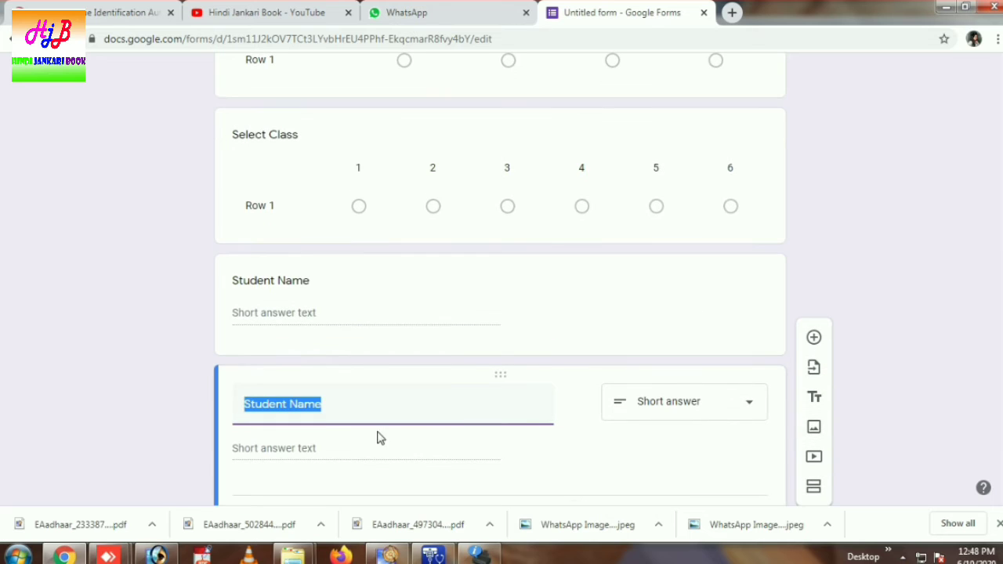
{"action": "type", "text": "f"}
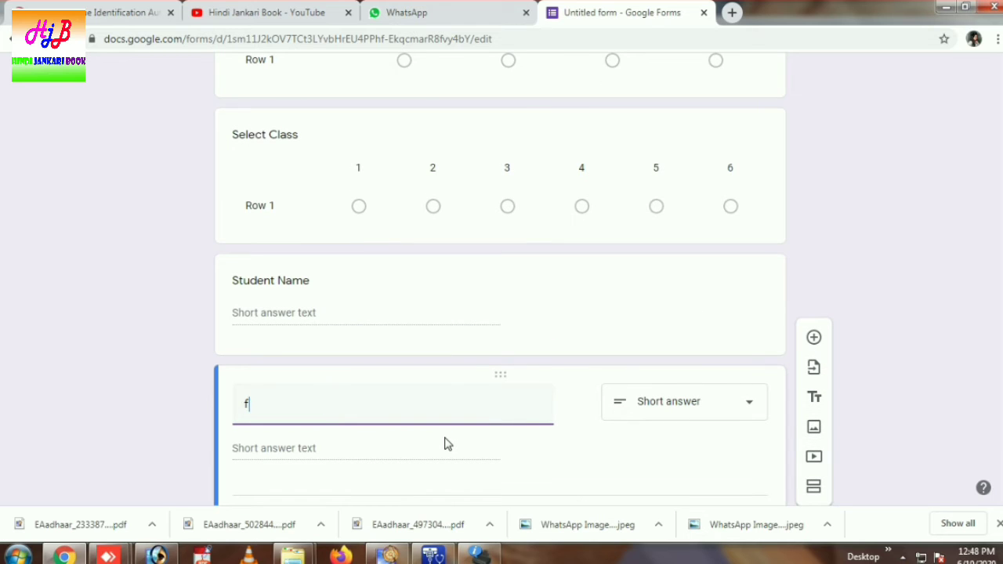
{"action": "type", "text": "ather'"}
{"action": "type", "text": "s"}
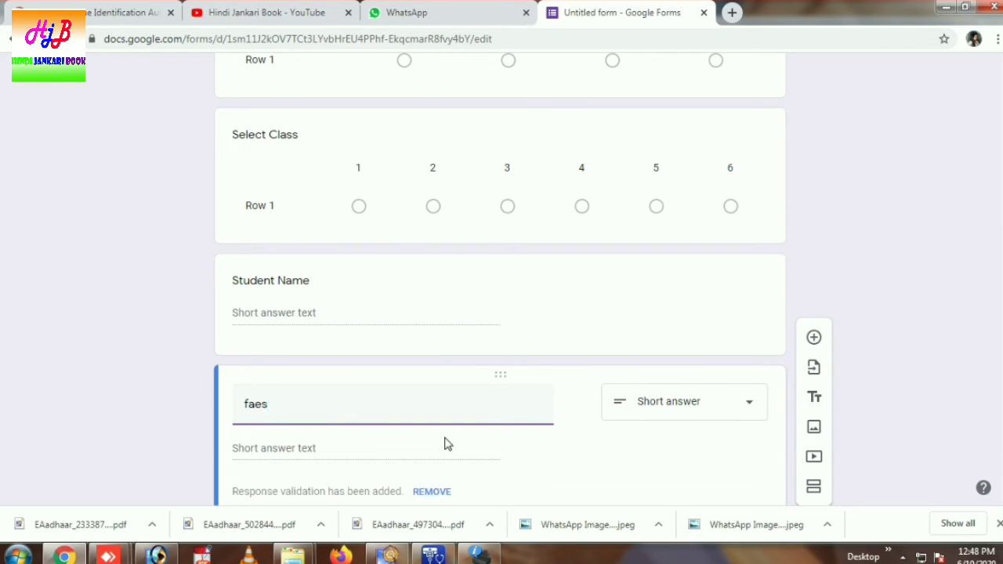
{"action": "key", "text": "BackSpace"}
{"action": "key", "text": "BackSpace"}
{"action": "type", "text": "ther's name"}
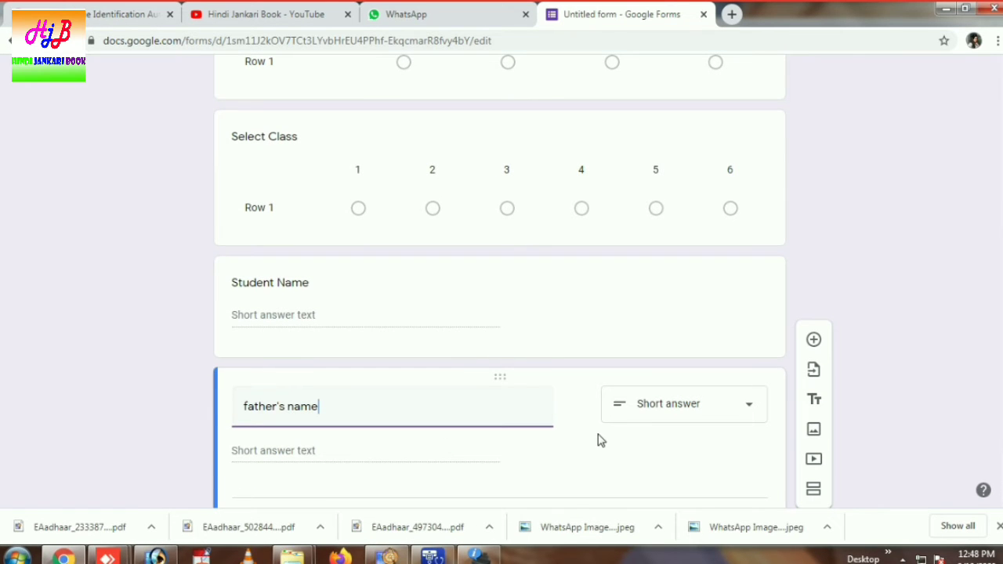
Duplicate the "father's name" question and change the copy's question text to "Mother's name".
{"action": "scroll", "coordinate": [602, 439], "scroll_direction": "down", "scroll_amount": 1}
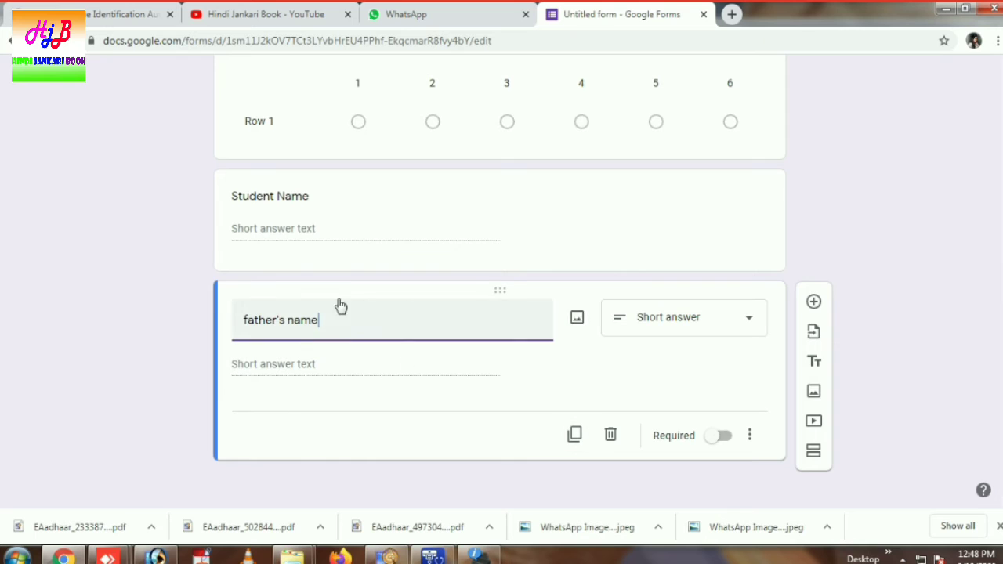
{"action": "left_click", "coordinate": [575, 436]}
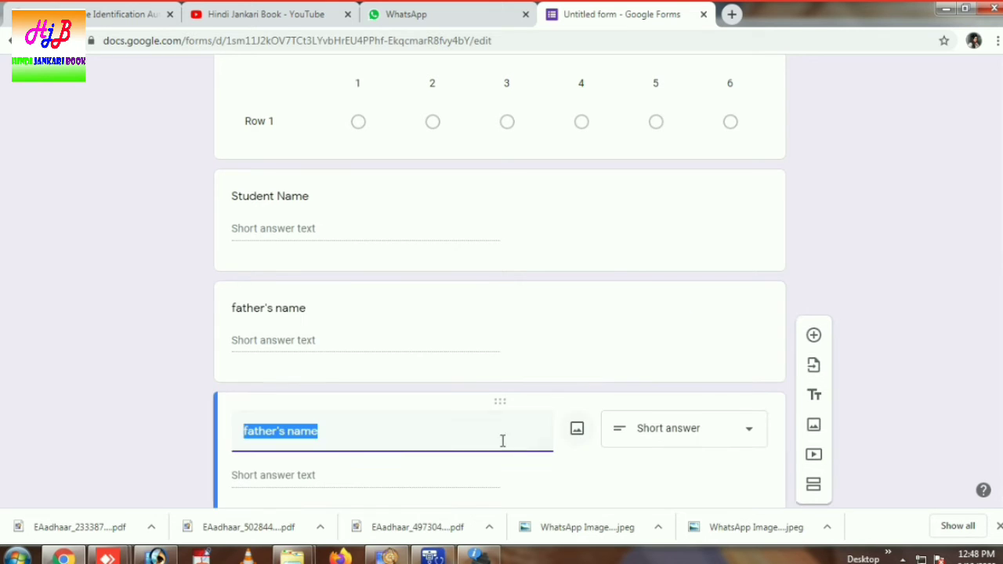
{"action": "left_click", "coordinate": [277, 431]}
{"action": "left_click_drag", "start_coordinate": [277, 431], "coordinate": [246, 430]}
{"action": "key", "text": "BackSpace"}
{"action": "key", "text": "BackSpace"}
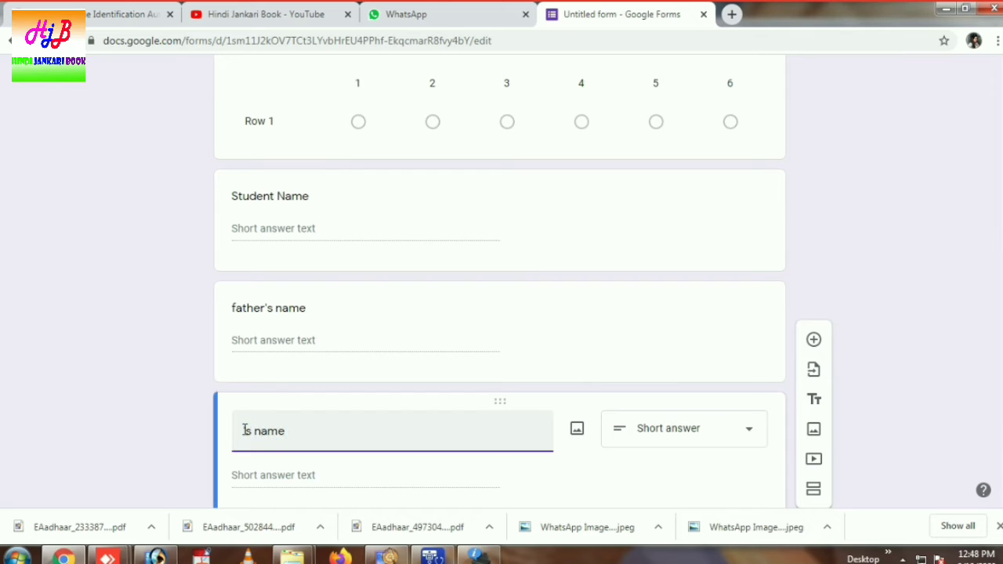
{"action": "type", "text": "Mothers"}
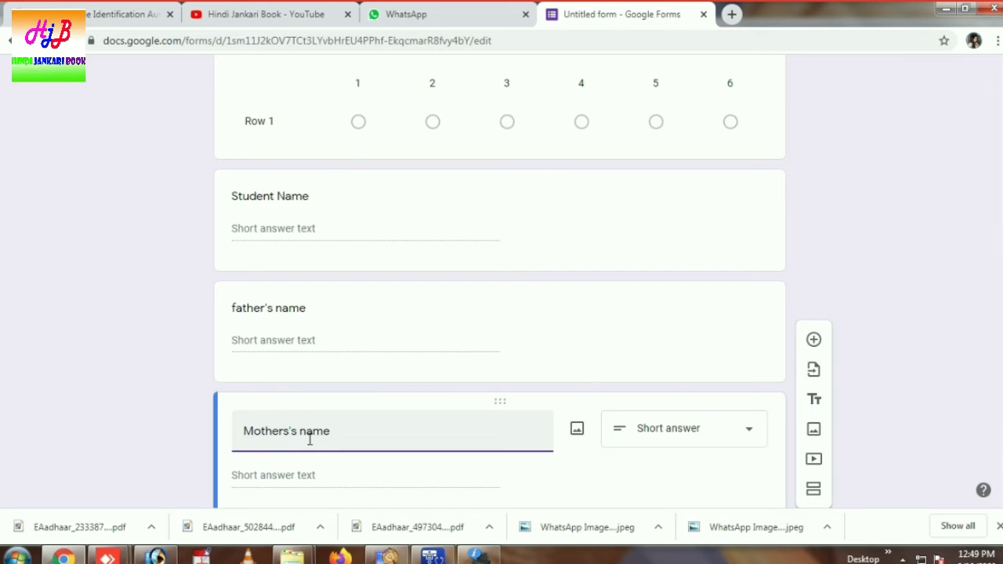
{"action": "key", "text": "BackSpace"}
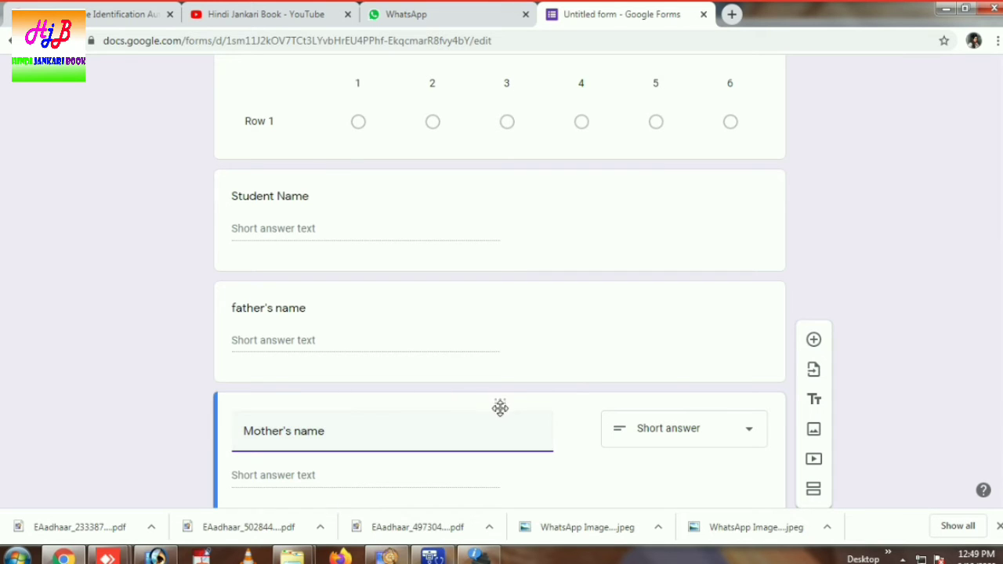
Add a Paragraph question below "Mother's name" and enter "Adderss" as its question text.
{"action": "scroll", "coordinate": [596, 432], "scroll_direction": "down", "scroll_amount": 2}
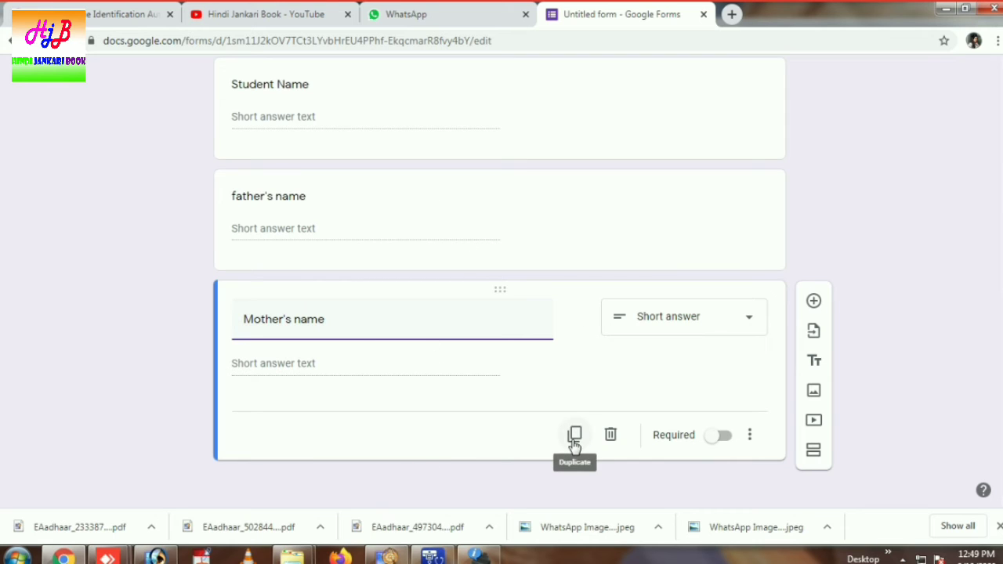
{"action": "left_click", "coordinate": [814, 302]}
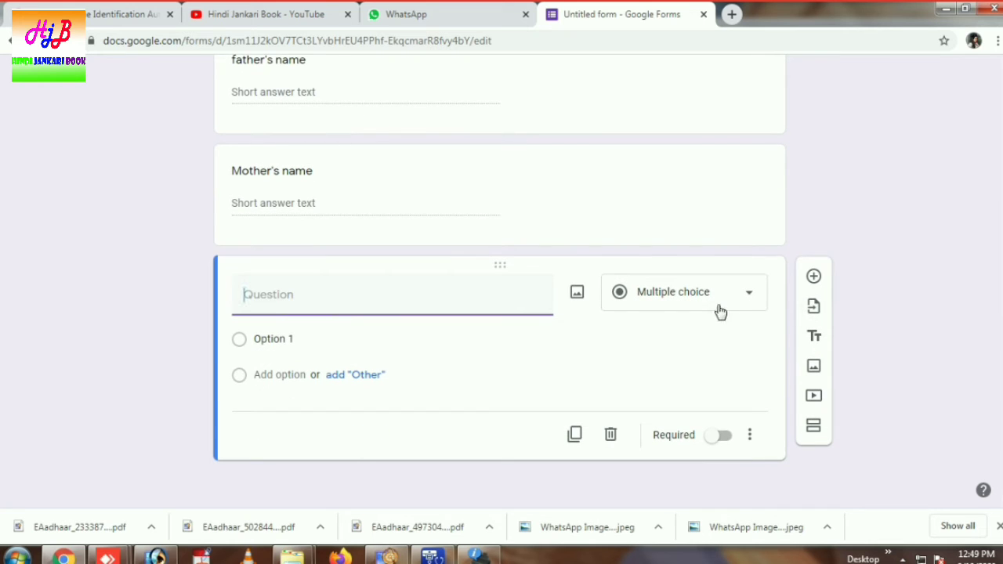
{"action": "left_click", "coordinate": [745, 297]}
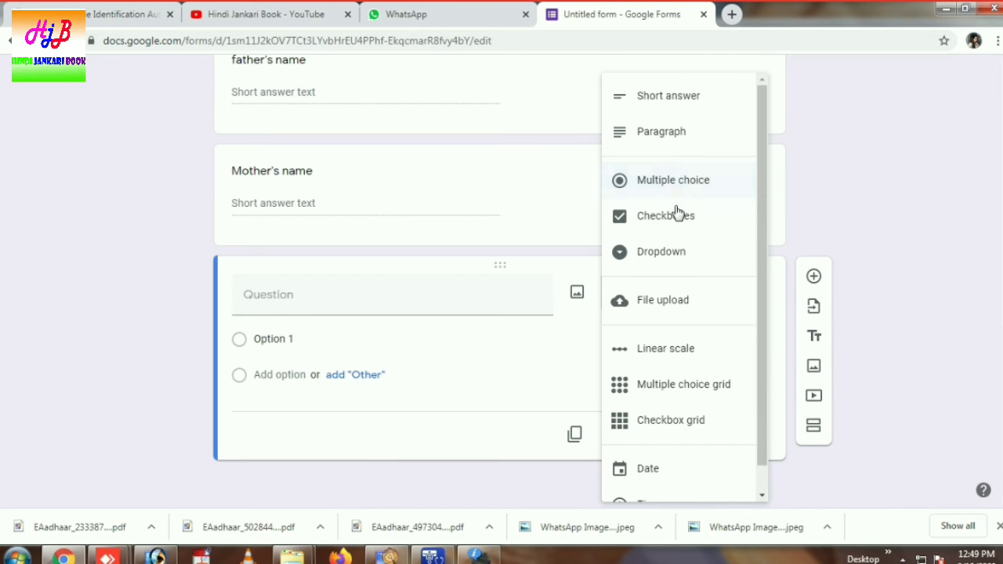
{"action": "scroll", "coordinate": [669, 463], "scroll_direction": "down", "scroll_amount": 1}
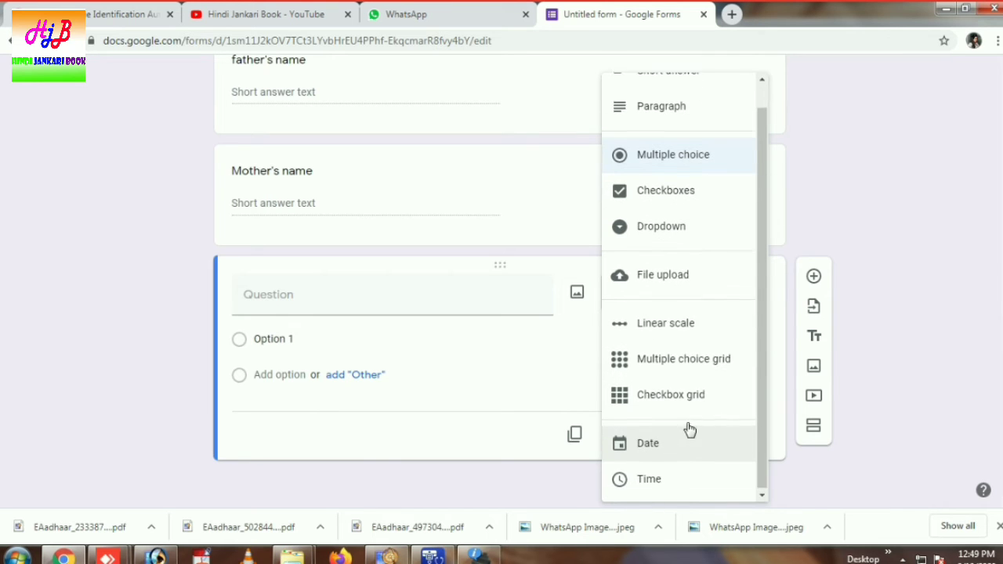
{"action": "scroll", "coordinate": [690, 429], "scroll_direction": "up", "scroll_amount": 1}
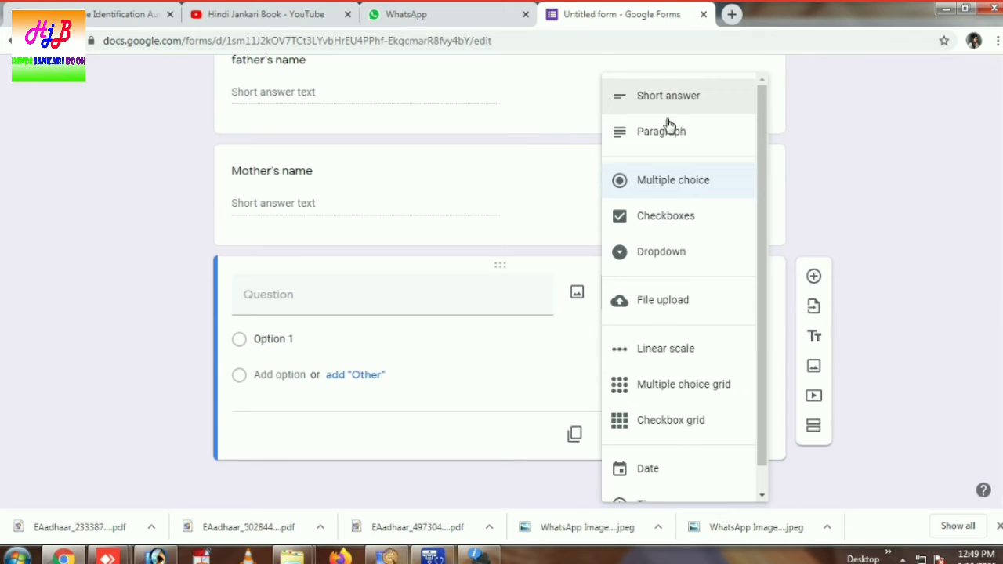
{"action": "left_click", "coordinate": [667, 130]}
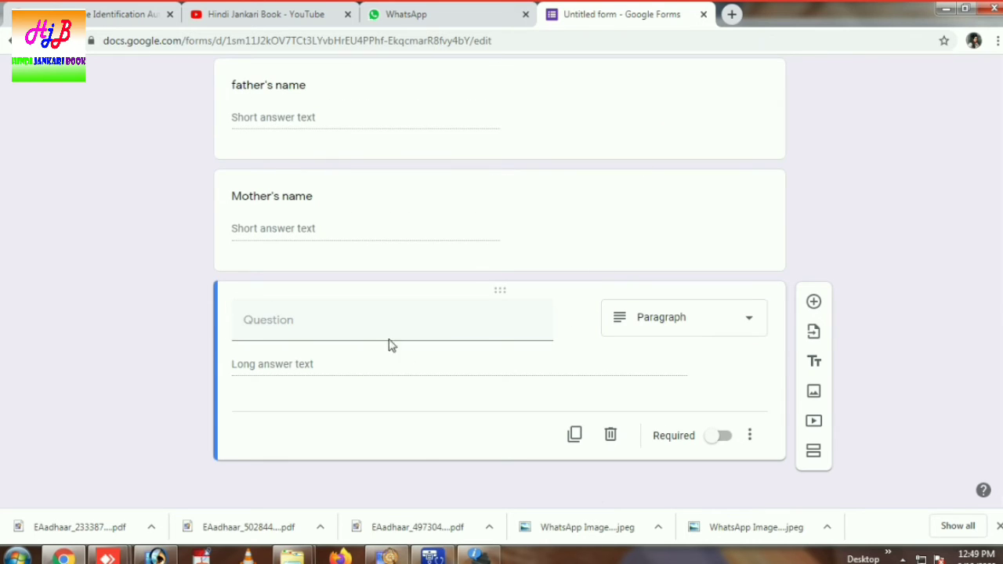
{"action": "left_click", "coordinate": [306, 330]}
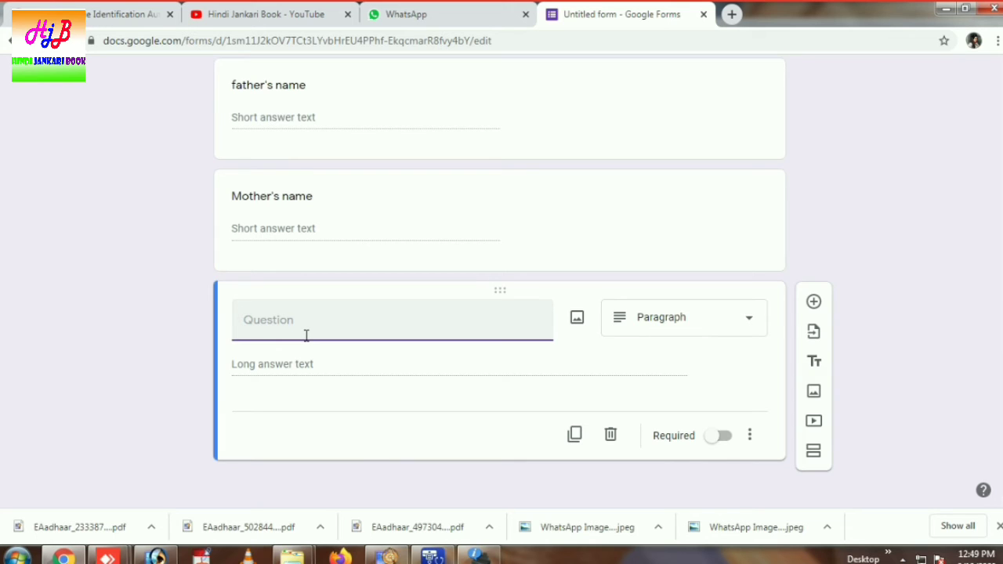
{"action": "type", "text": "Adderss"}
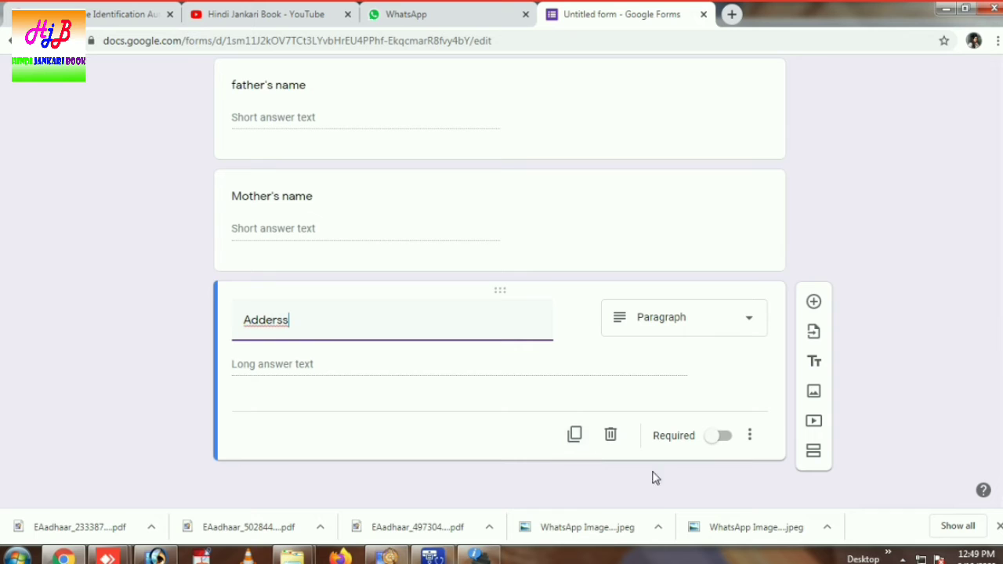
Add a Date question below "Adderss" and enter "DOB" as its question text.
{"action": "left_click", "coordinate": [813, 302]}
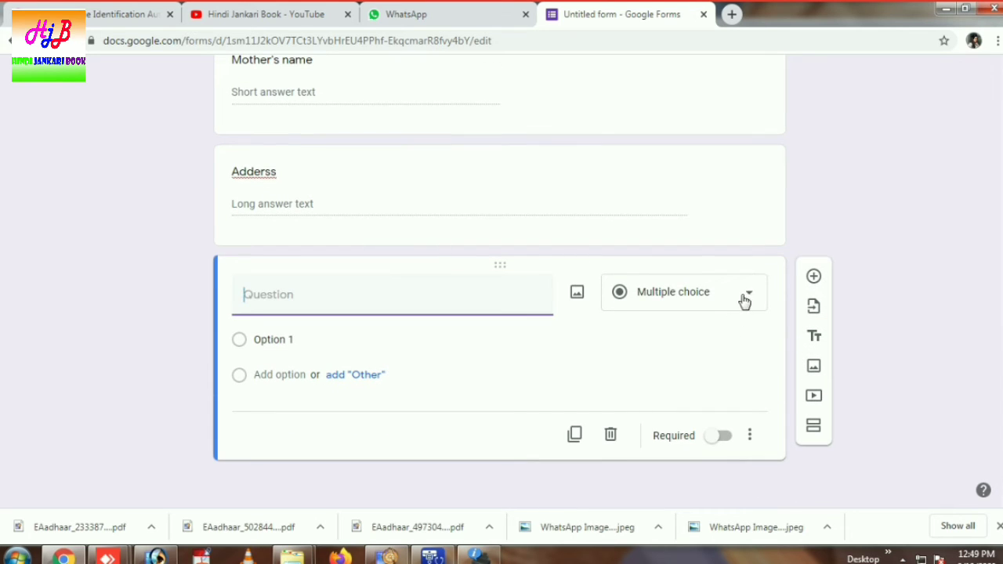
{"action": "left_click", "coordinate": [744, 300]}
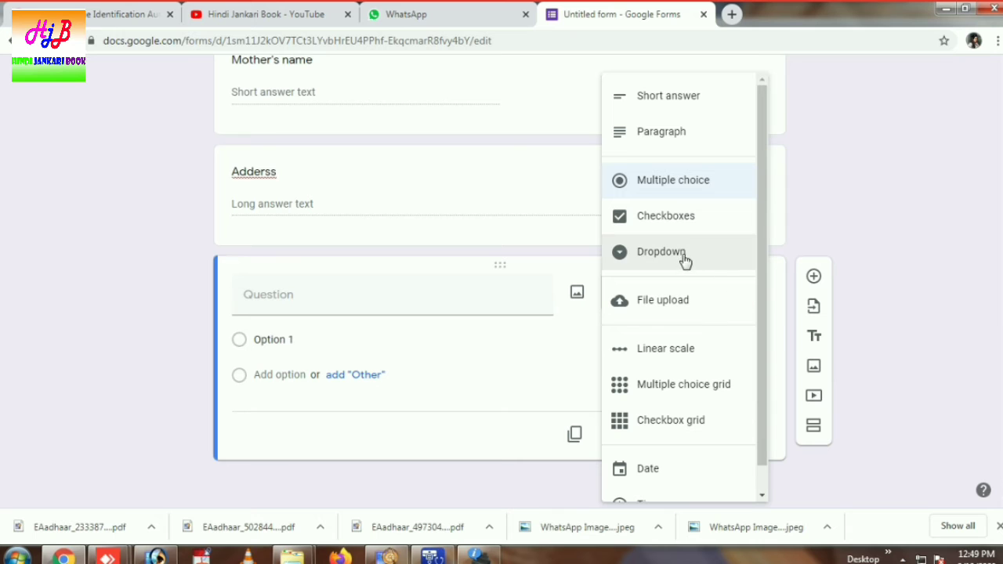
{"action": "scroll", "coordinate": [668, 417], "scroll_direction": "down", "scroll_amount": 1}
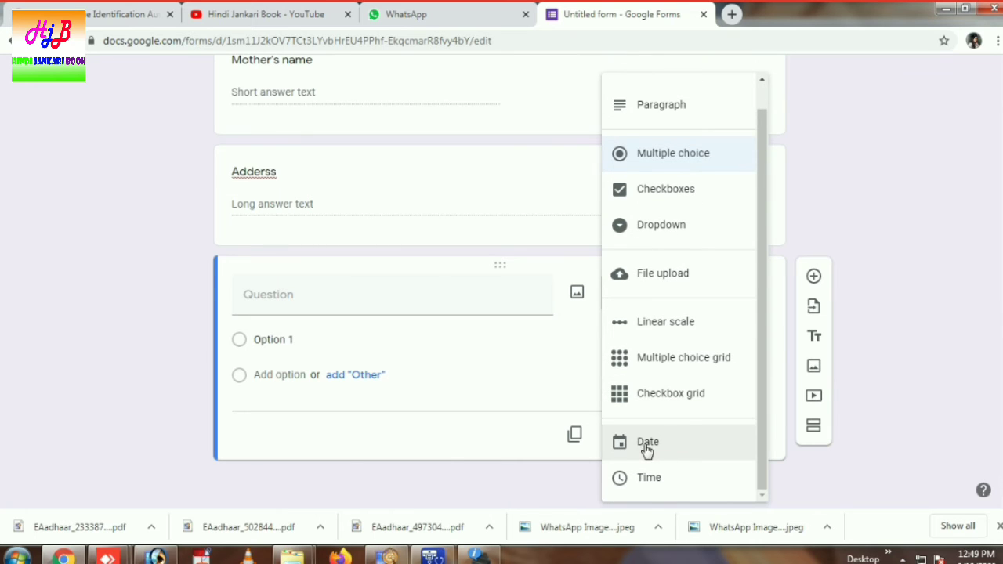
{"action": "left_click", "coordinate": [647, 444]}
{"action": "left_click", "coordinate": [336, 342]}
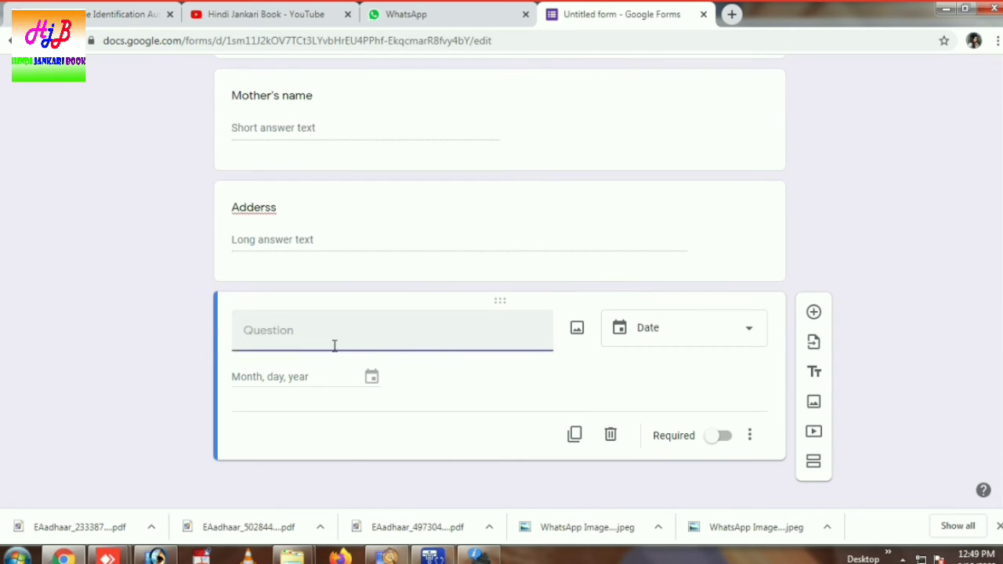
{"action": "type", "text": "DOB"}
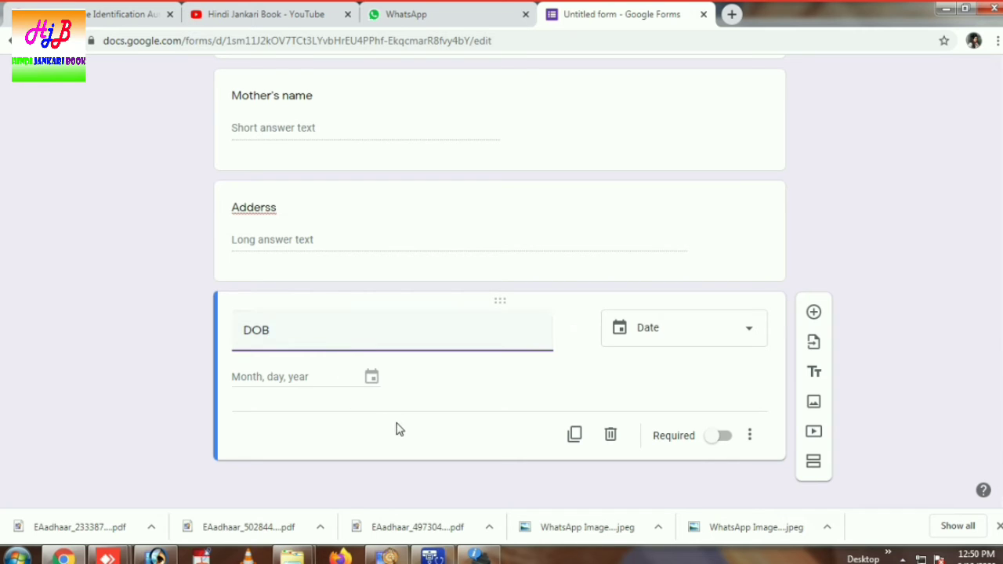
Add a Checkbox grid question below "DOB" with the columns "male" and "female".
{"action": "left_click", "coordinate": [814, 312]}
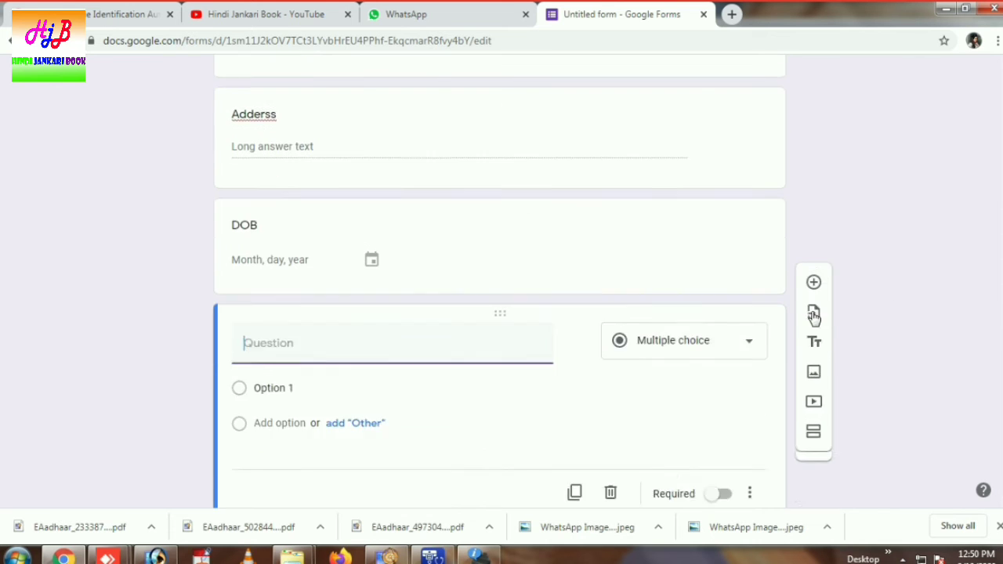
{"action": "left_click", "coordinate": [745, 298]}
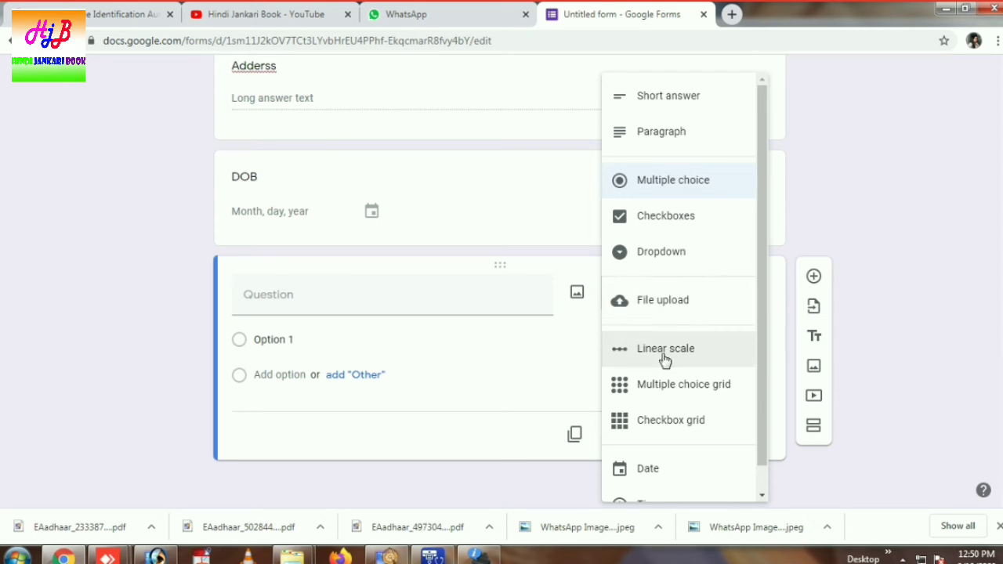
{"action": "left_click", "coordinate": [659, 429]}
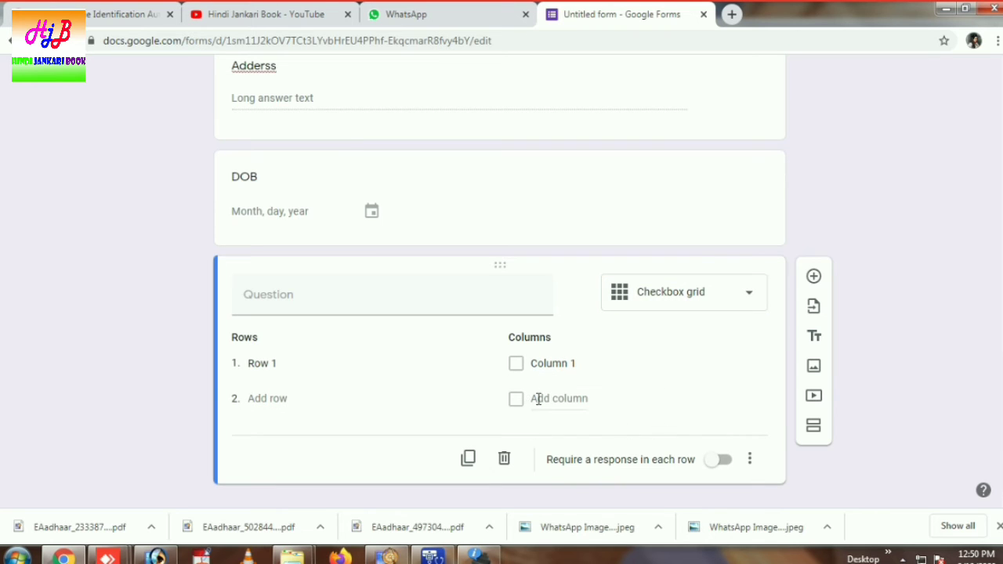
{"action": "left_click", "coordinate": [562, 364]}
{"action": "type", "text": "male"}
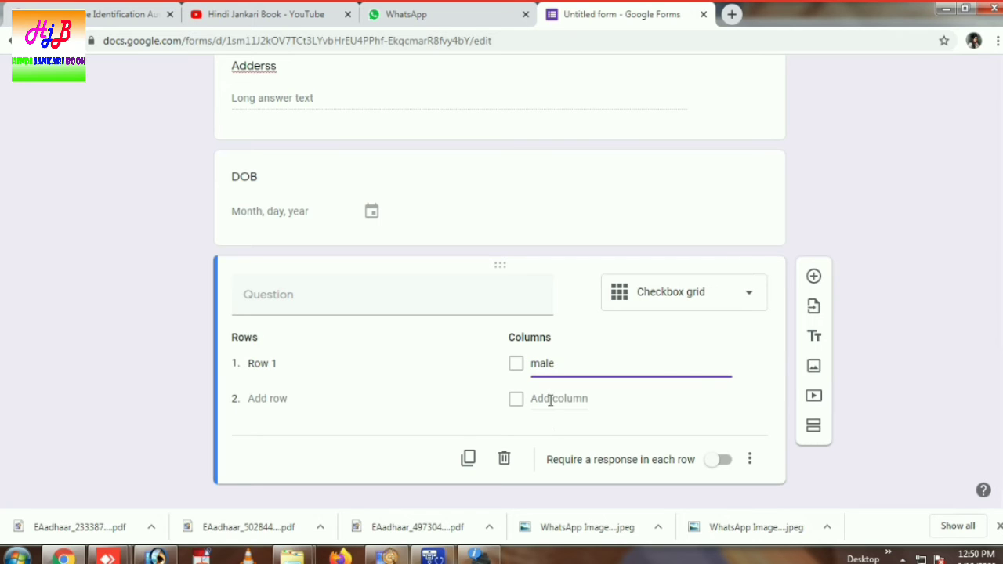
{"action": "left_click", "coordinate": [553, 399]}
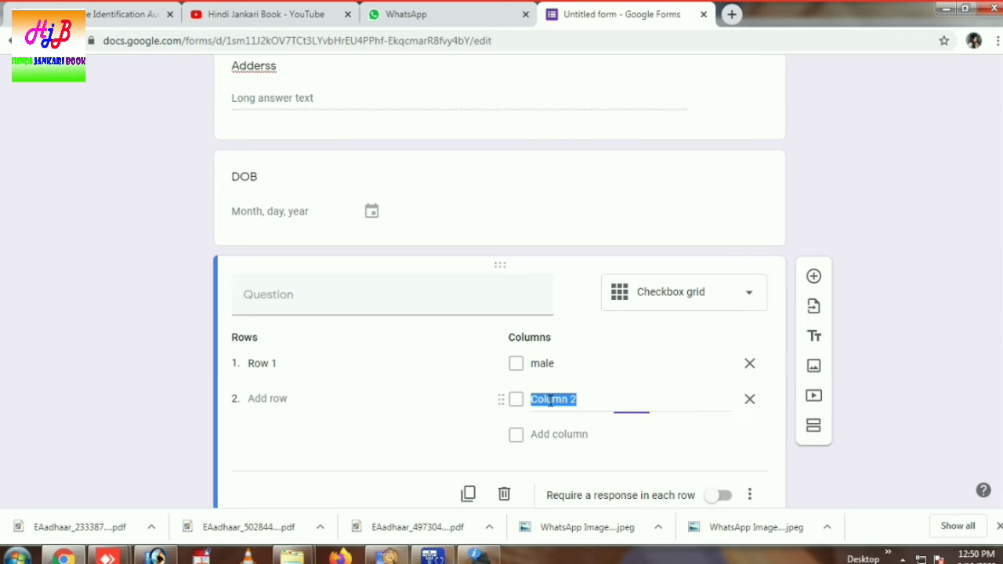
{"action": "type", "text": "female"}
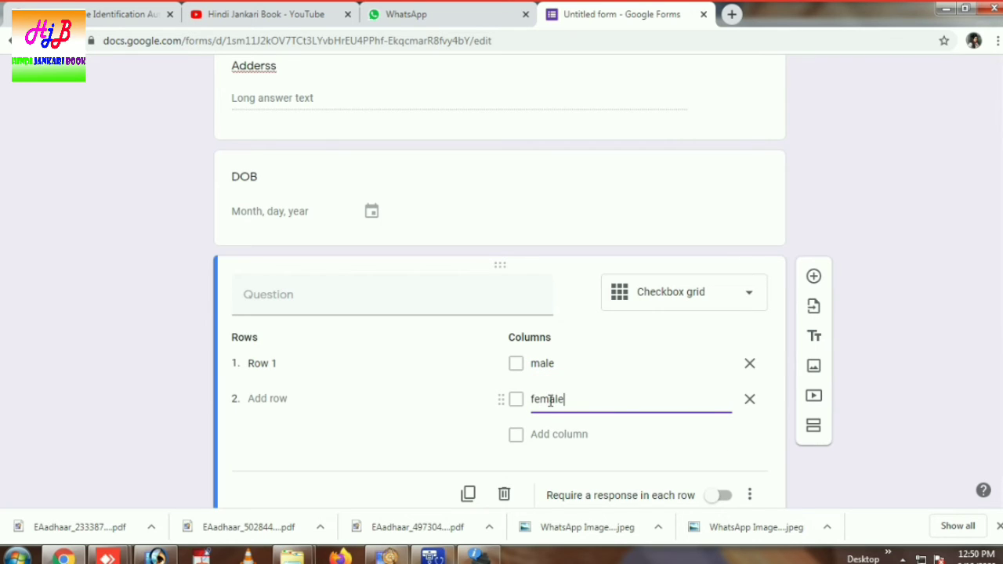
Enter "GENDER" as the question text of the new checkbox grid.
{"action": "left_click", "coordinate": [302, 305]}
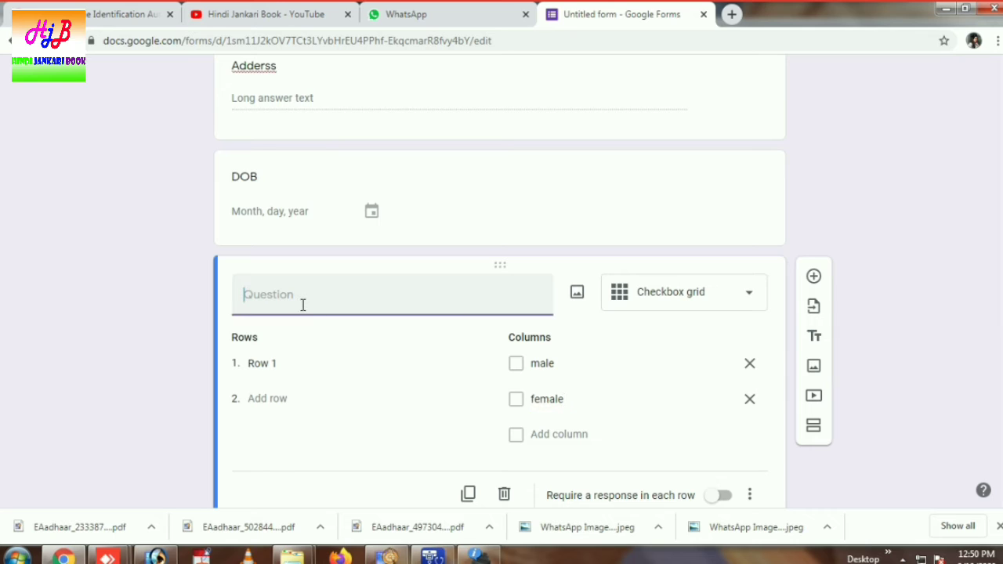
{"action": "type", "text": "G"}
{"action": "key", "text": "BackSpace"}
{"action": "type", "text": "GENDER"}
{"action": "scroll", "coordinate": [589, 353], "scroll_direction": "down", "scroll_amount": 1}
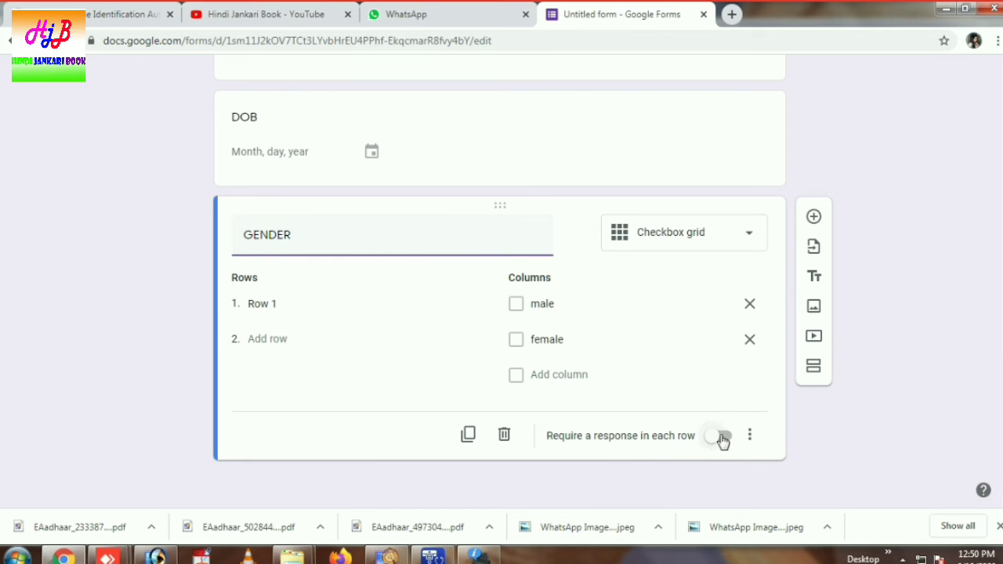
Require a response in each row for the "Select Catg" and "Select Class" grids.
{"action": "scroll", "coordinate": [719, 441], "scroll_direction": "up", "scroll_amount": 20}
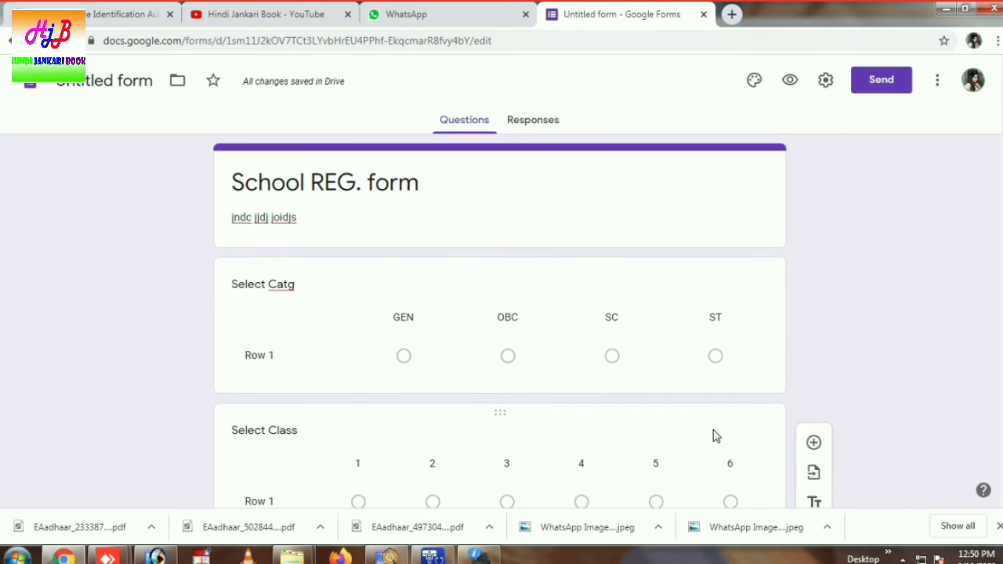
{"action": "left_click", "coordinate": [682, 283]}
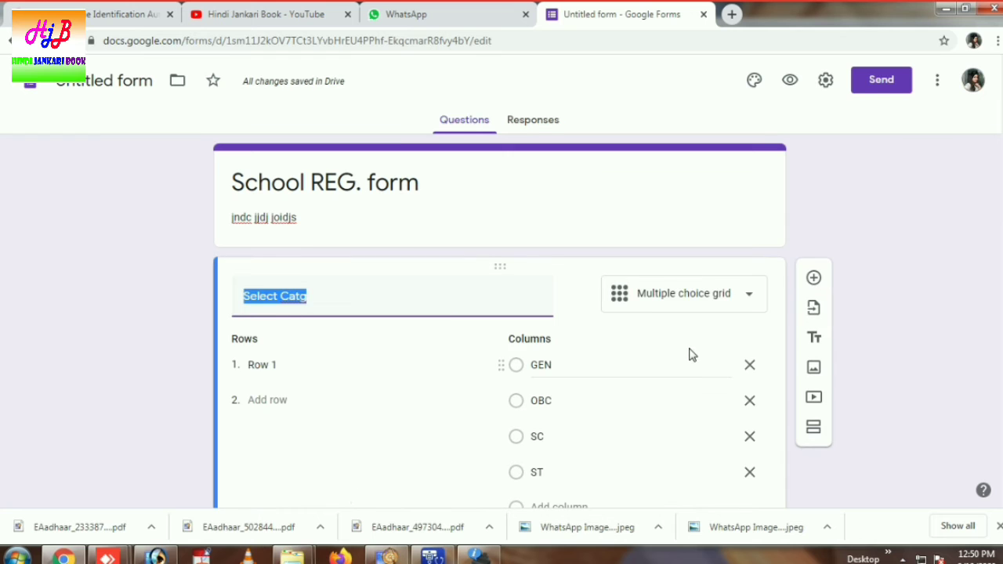
{"action": "scroll", "coordinate": [690, 354], "scroll_direction": "down", "scroll_amount": 4}
{"action": "left_click", "coordinate": [719, 274]}
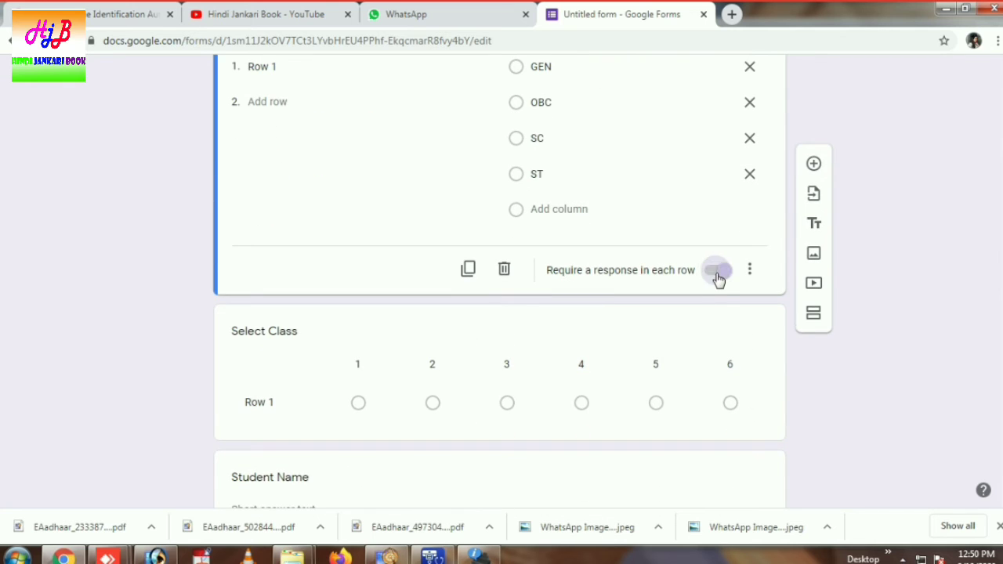
{"action": "left_click", "coordinate": [748, 359]}
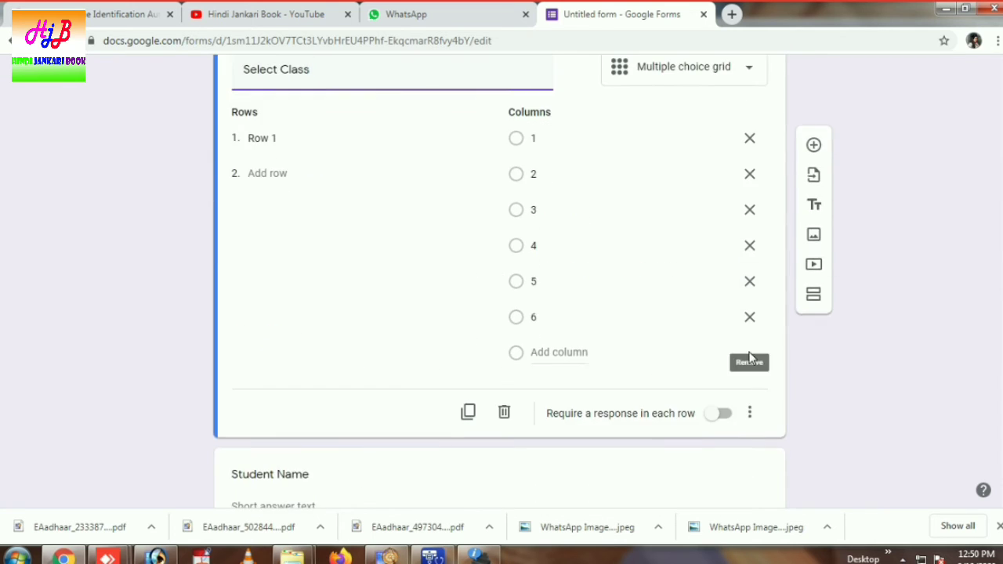
{"action": "left_click", "coordinate": [727, 416]}
Make the "Student Name" and "father's name" questions required.
{"action": "scroll", "coordinate": [726, 410], "scroll_direction": "down", "scroll_amount": 3}
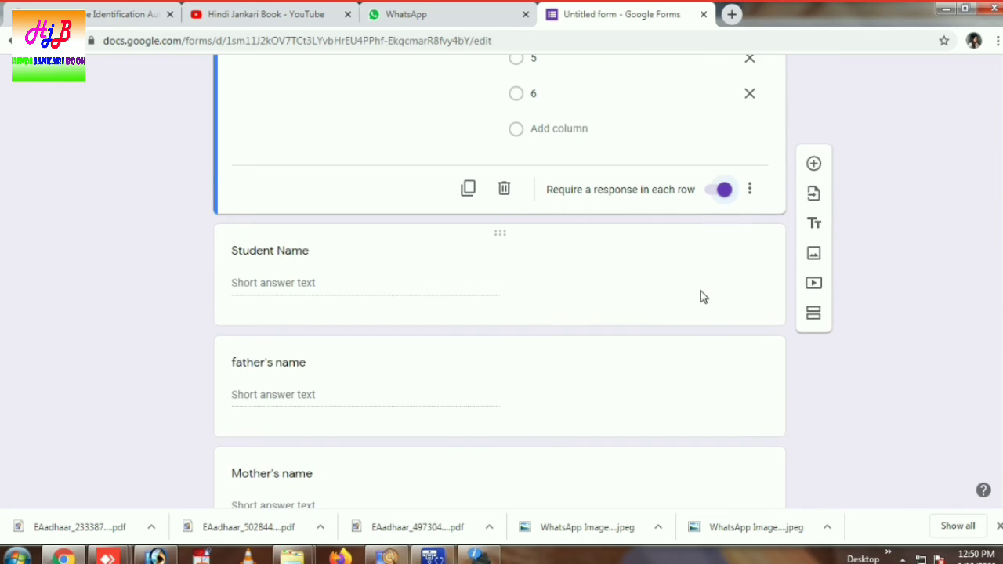
{"action": "left_click", "coordinate": [700, 293]}
{"action": "left_click", "coordinate": [719, 398]}
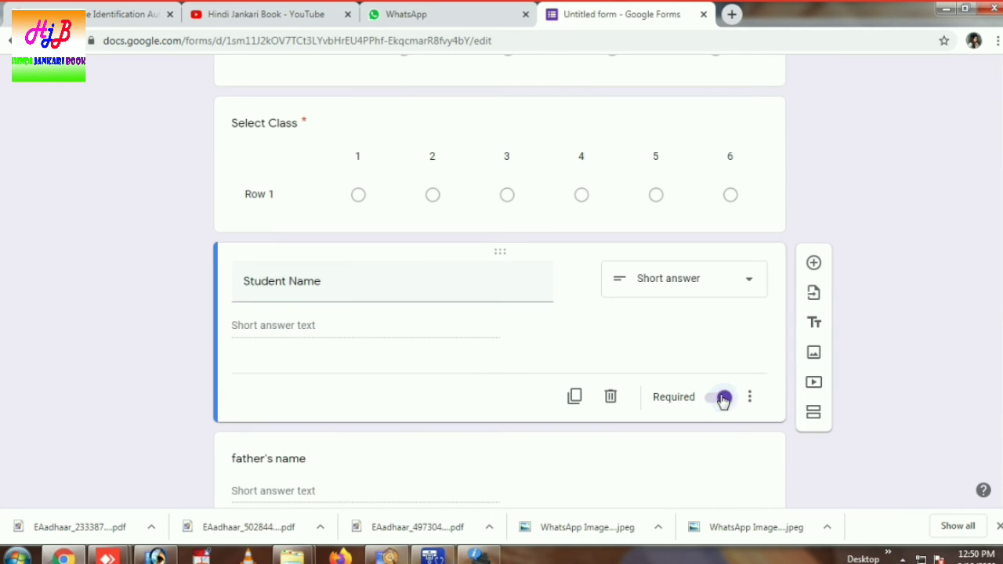
{"action": "scroll", "coordinate": [718, 387], "scroll_direction": "down", "scroll_amount": 3}
{"action": "left_click", "coordinate": [709, 282]}
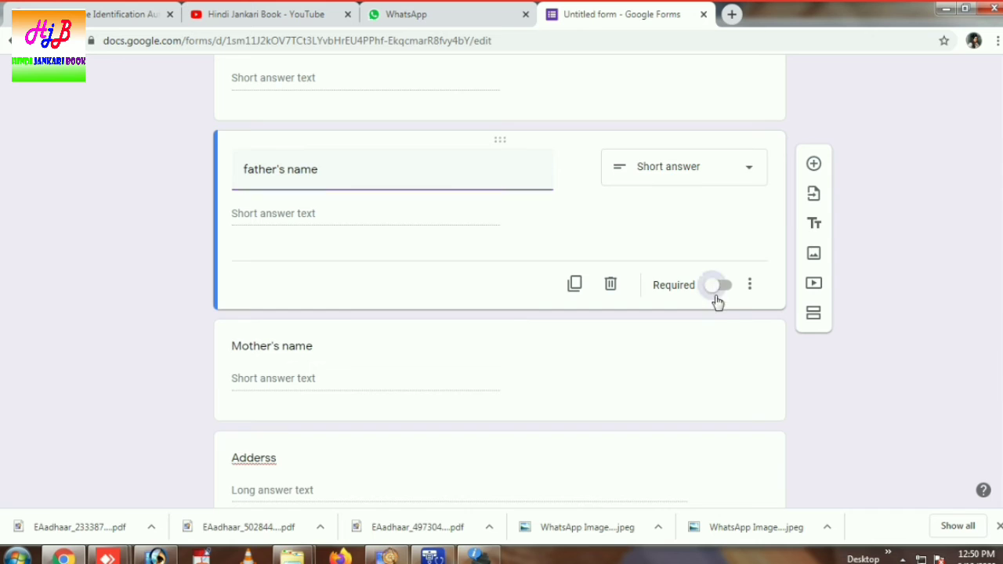
{"action": "left_click", "coordinate": [715, 287]}
Make the "Mother's name" and "Adderss" questions required.
{"action": "scroll", "coordinate": [709, 305], "scroll_direction": "down", "scroll_amount": 2}
{"action": "left_click", "coordinate": [701, 264]}
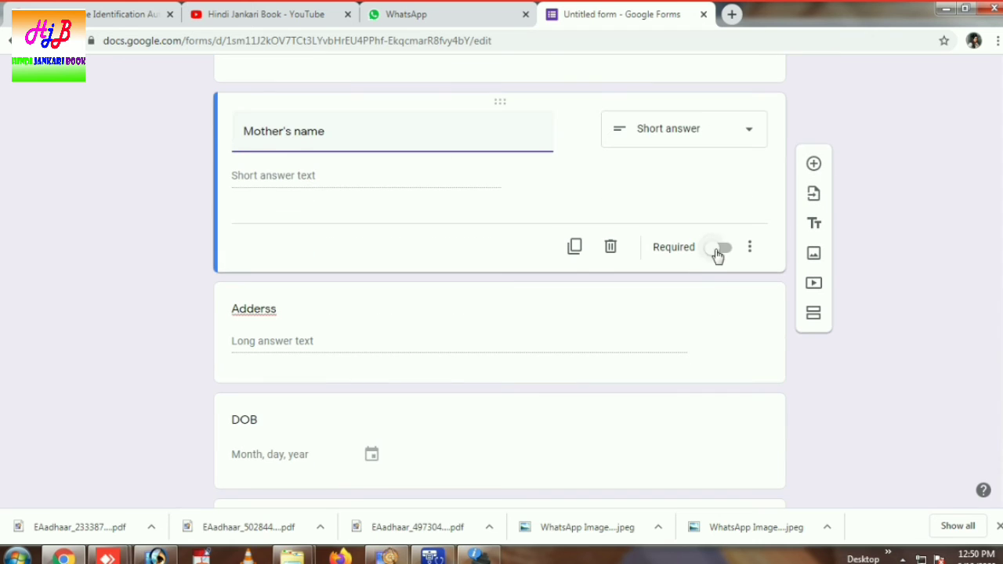
{"action": "left_click", "coordinate": [716, 251]}
{"action": "left_click", "coordinate": [702, 362]}
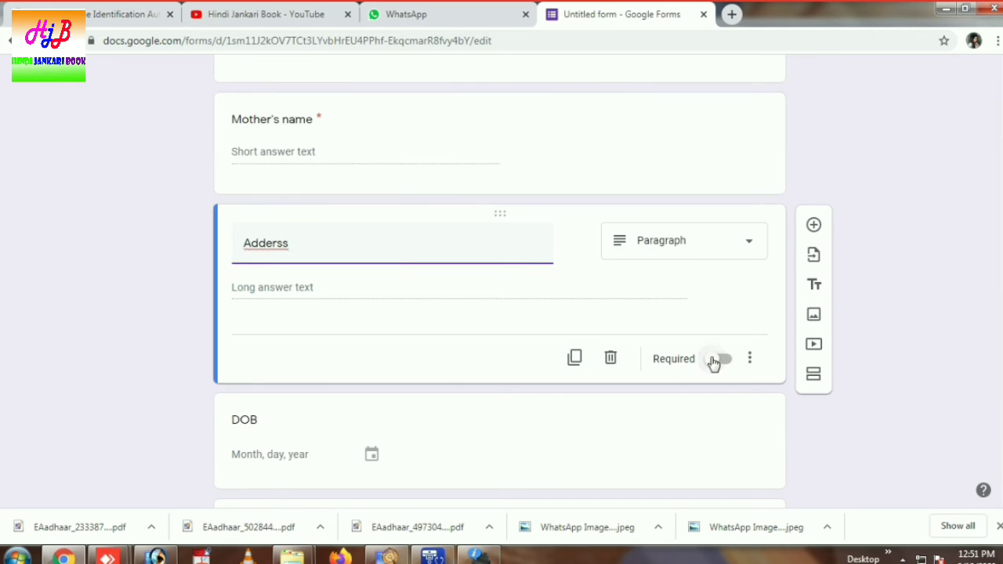
{"action": "left_click", "coordinate": [715, 360]}
Make the "DOB" question required and require a response in each row of the "GENDER" grid.
{"action": "scroll", "coordinate": [715, 362], "scroll_direction": "down", "scroll_amount": 1}
{"action": "scroll", "coordinate": [682, 345], "scroll_direction": "down", "scroll_amount": 1}
{"action": "left_click", "coordinate": [674, 329]}
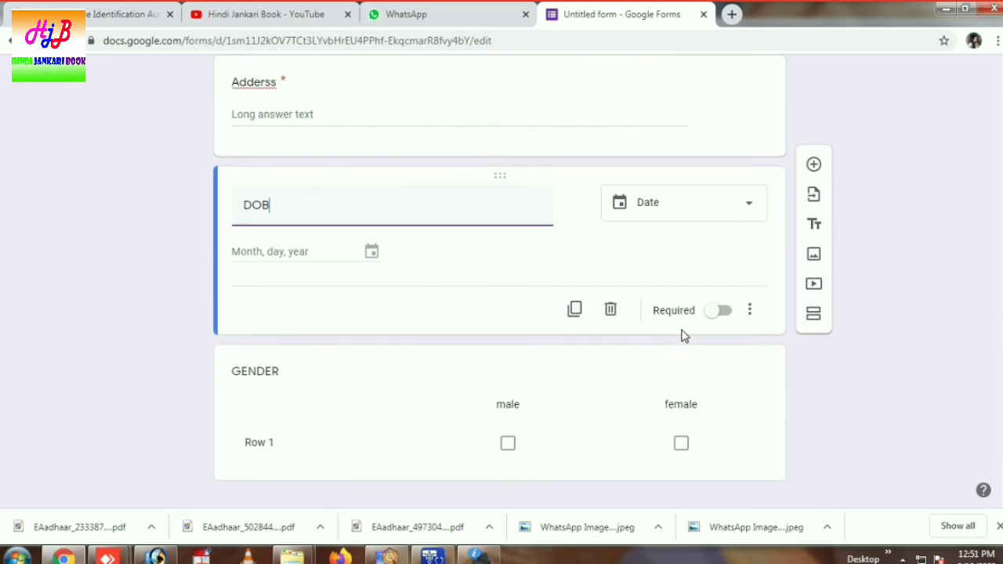
{"action": "left_click", "coordinate": [722, 316]}
{"action": "scroll", "coordinate": [725, 328], "scroll_direction": "down", "scroll_amount": 1}
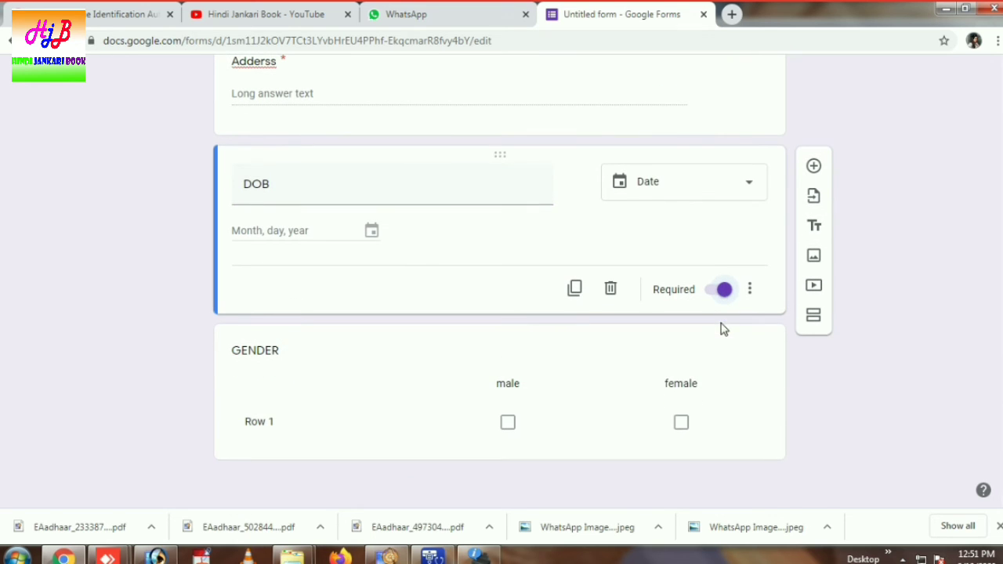
{"action": "left_click", "coordinate": [715, 388]}
{"action": "scroll", "coordinate": [704, 464], "scroll_direction": "down", "scroll_amount": 1}
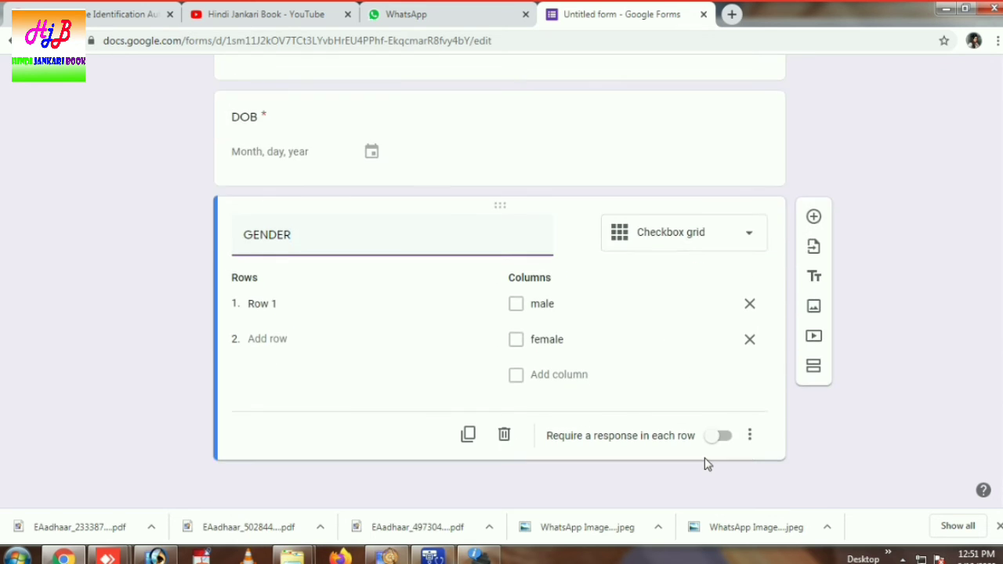
{"action": "left_click", "coordinate": [720, 436]}
Rename the first row of the "GENDER" grid to "select".
{"action": "left_click", "coordinate": [285, 305]}
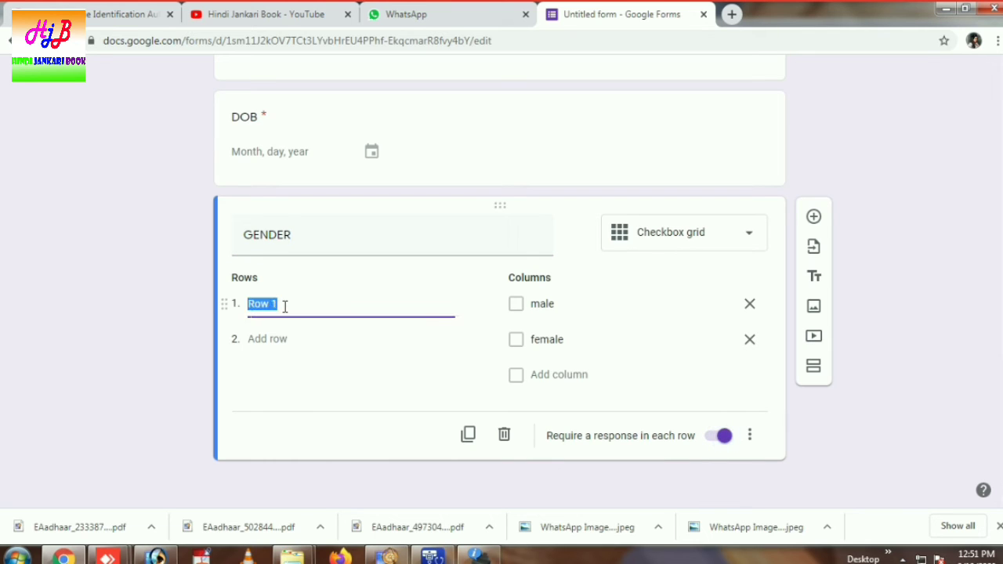
{"action": "type", "text": "select"}
{"action": "scroll", "coordinate": [285, 311], "scroll_direction": "up", "scroll_amount": 13}
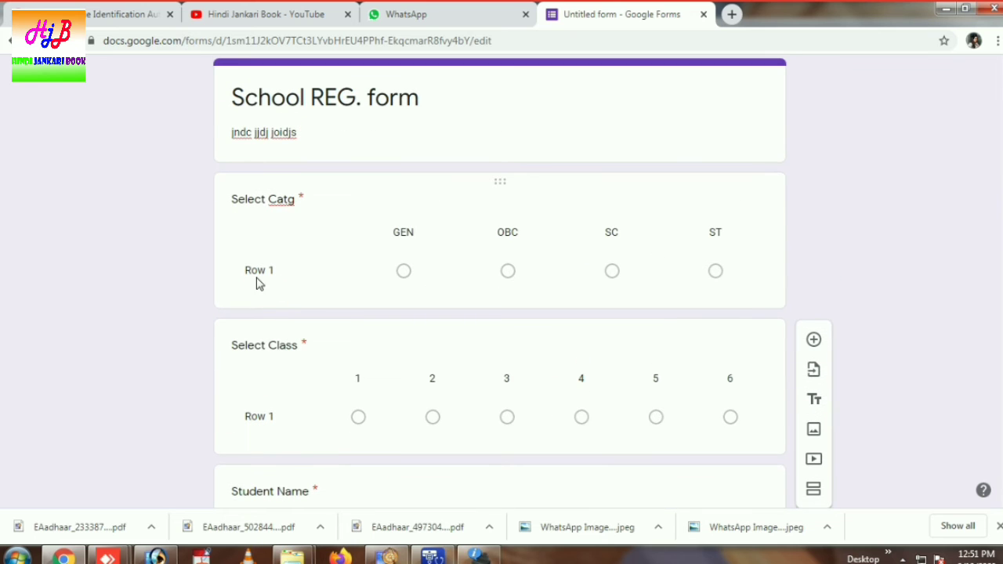
Rename the first row of the "Select Catg" grid to "select".
{"action": "left_click", "coordinate": [259, 283]}
{"action": "left_click", "coordinate": [284, 283]}
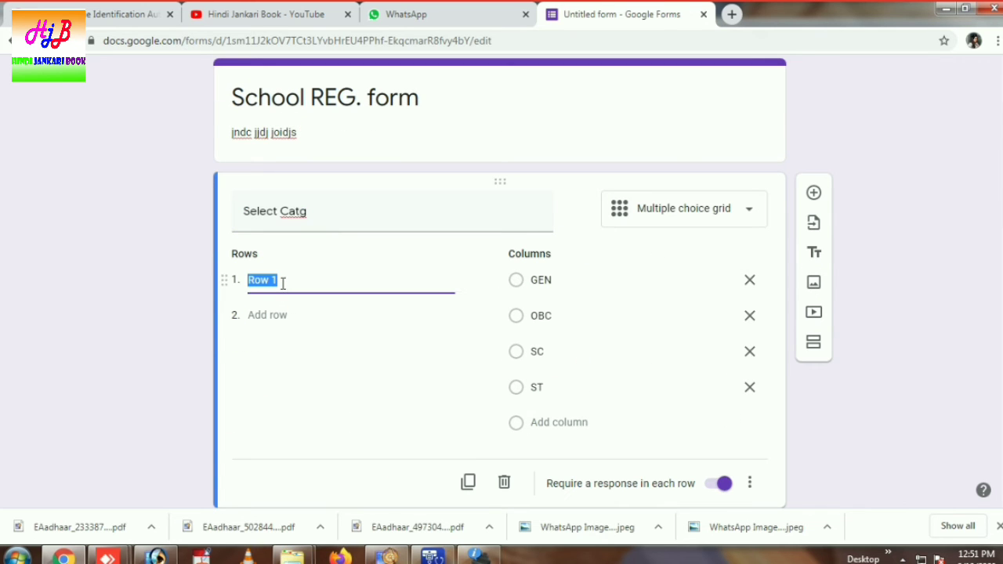
{"action": "type", "text": "sle"}
{"action": "key", "text": "BackSpace"}
{"action": "key", "text": "BackSpace"}
Rename the first row of the "Select Class" grid to "select".
{"action": "scroll", "coordinate": [282, 305], "scroll_direction": "down", "scroll_amount": 2}
{"action": "left_click", "coordinate": [275, 466]}
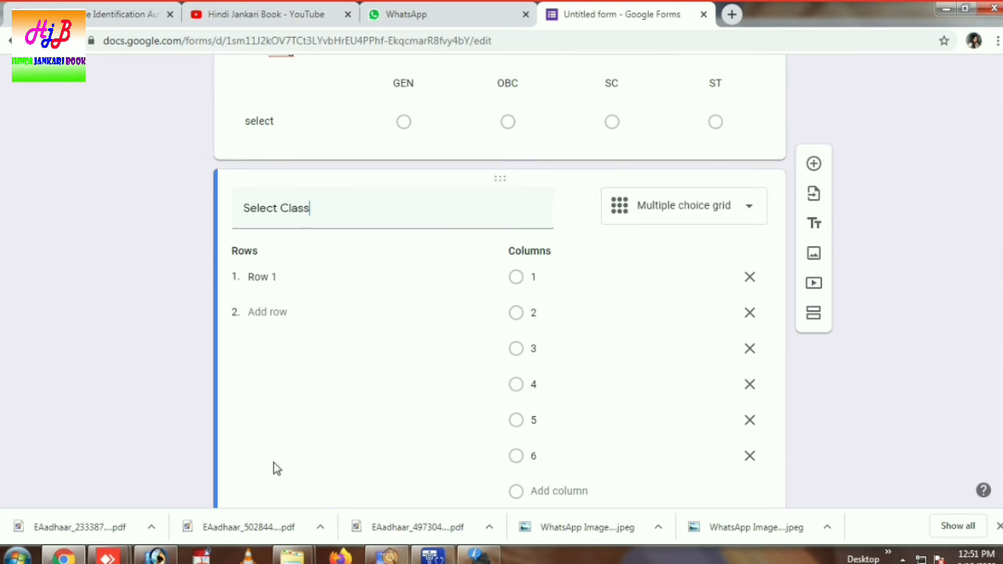
{"action": "left_click", "coordinate": [275, 277]}
{"action": "type", "text": "sele"}
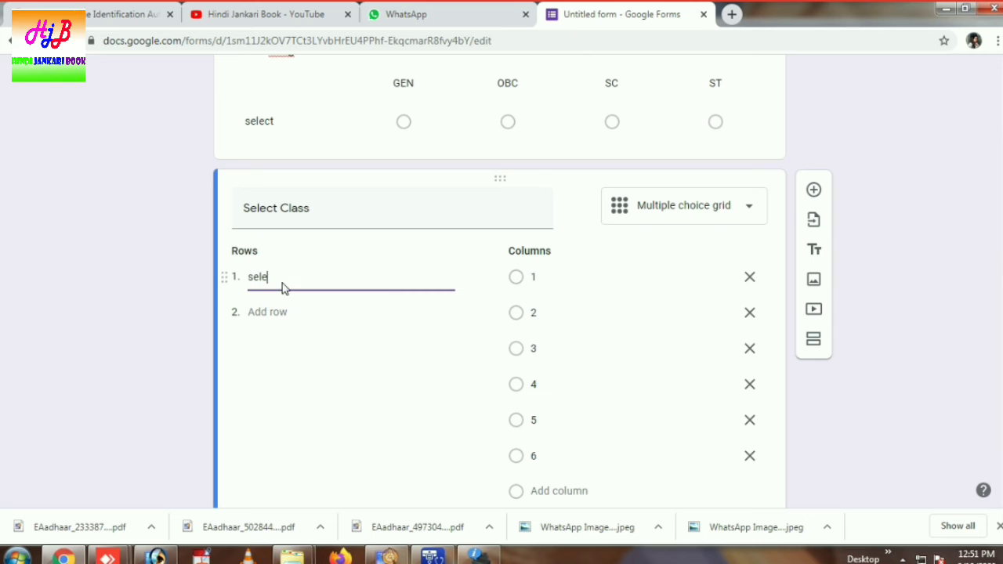
{"action": "type", "text": "ct"}
{"action": "left_click", "coordinate": [135, 332]}
Add a file upload question titled "photo" below the "GENDER" grid, allowing respondents to upload files to Drive.
{"action": "scroll", "coordinate": [403, 360], "scroll_direction": "down", "scroll_amount": 10}
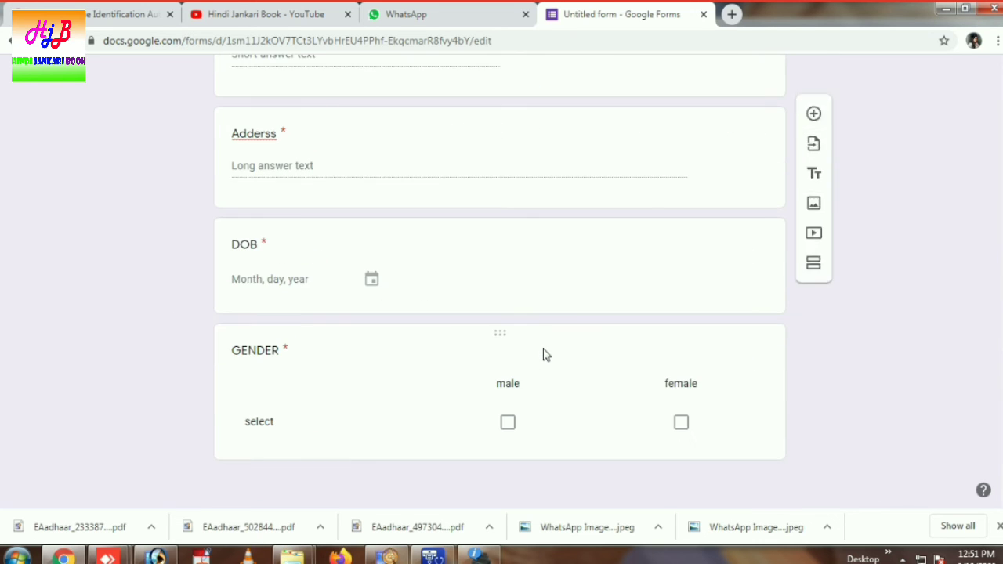
{"action": "left_click", "coordinate": [704, 450]}
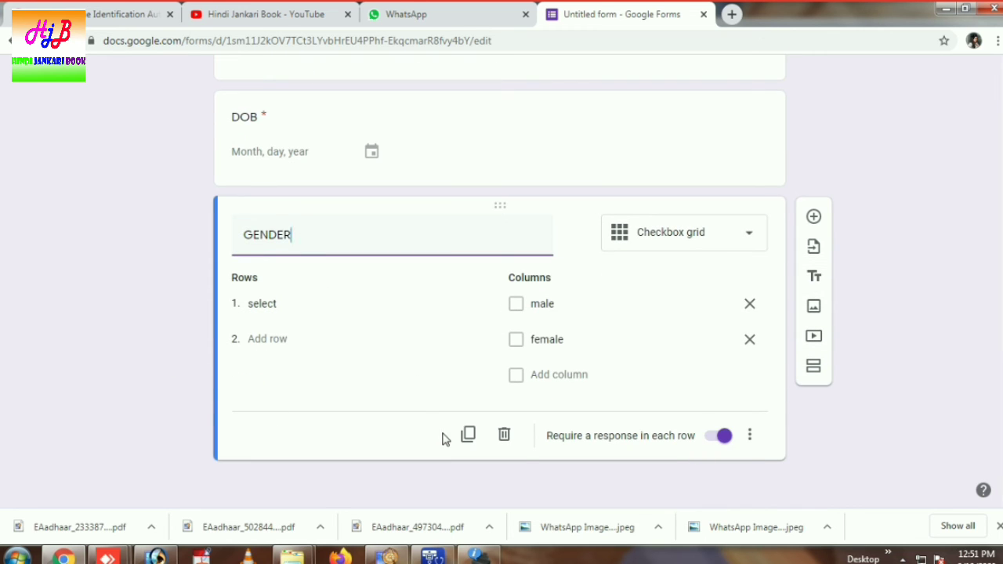
{"action": "left_click", "coordinate": [814, 217]}
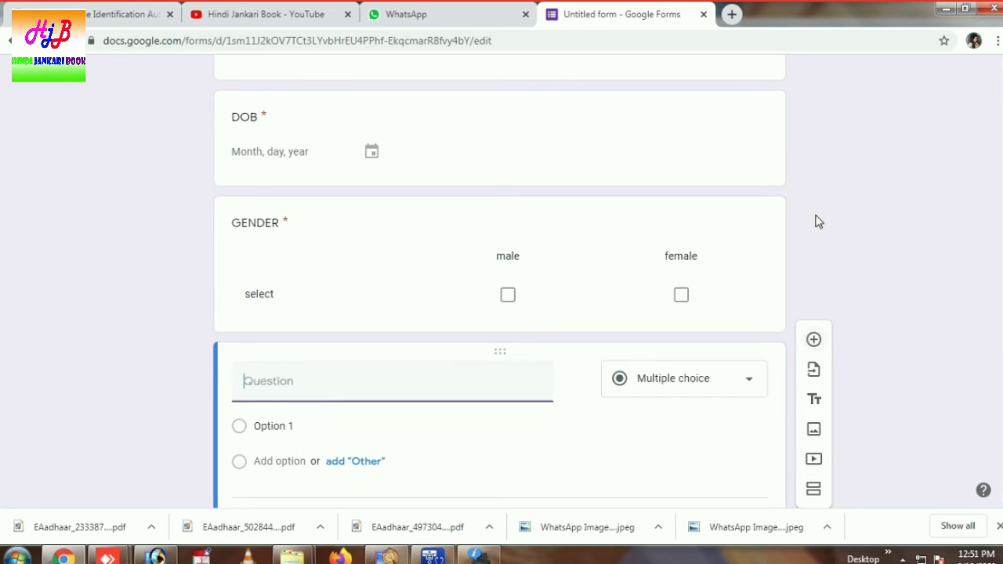
{"action": "left_click", "coordinate": [717, 305]}
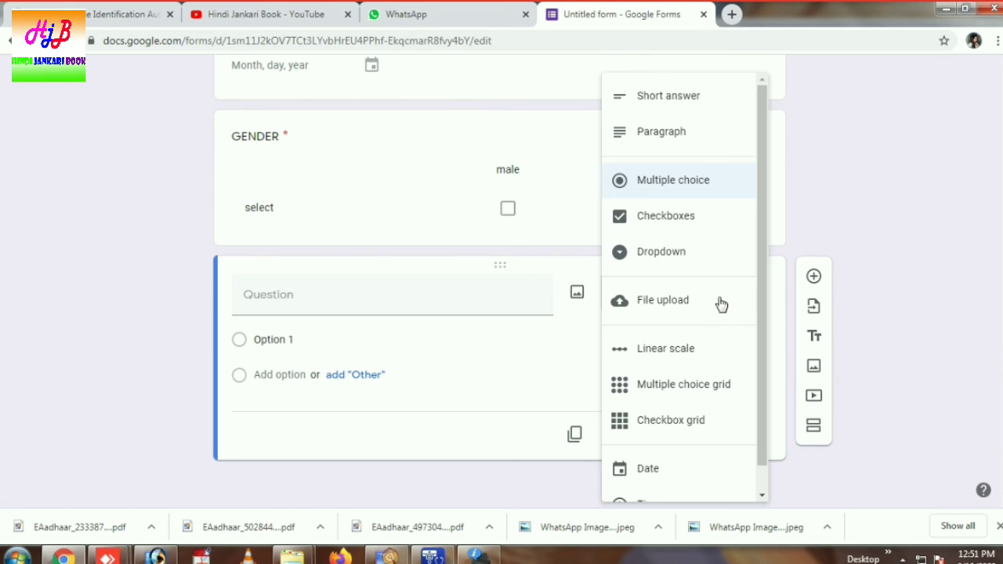
{"action": "left_click", "coordinate": [649, 302]}
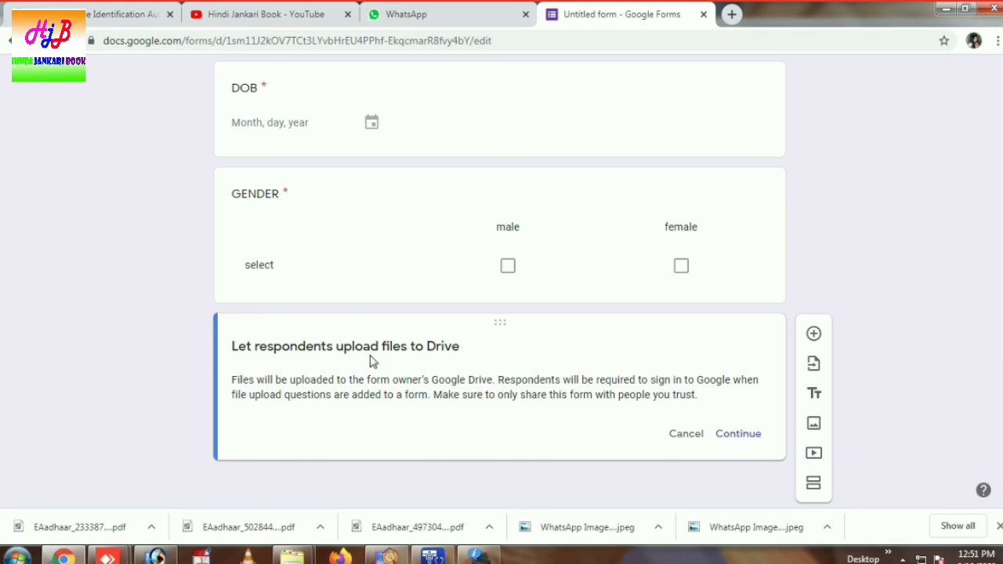
{"action": "left_click", "coordinate": [738, 435]}
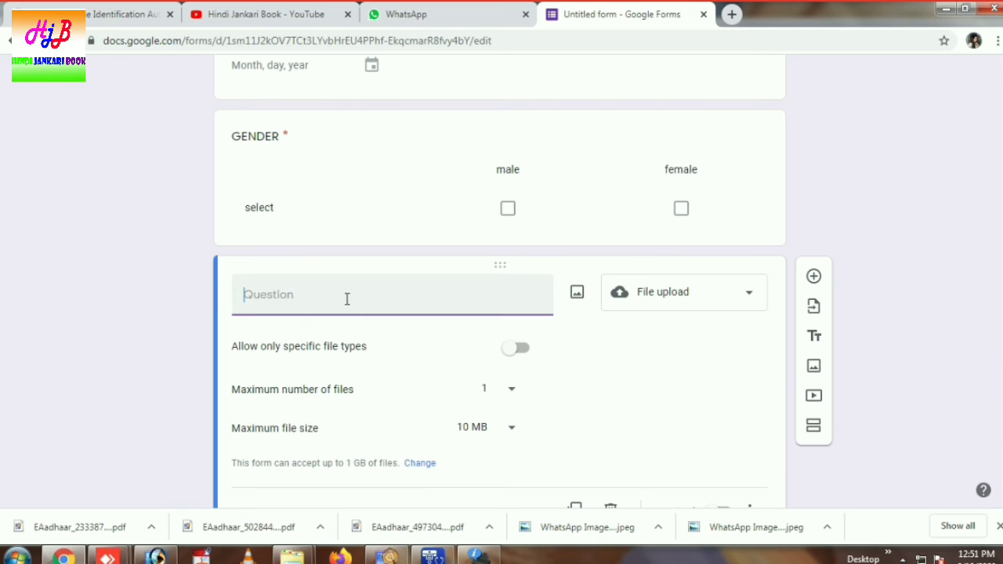
{"action": "type", "text": "photo"}
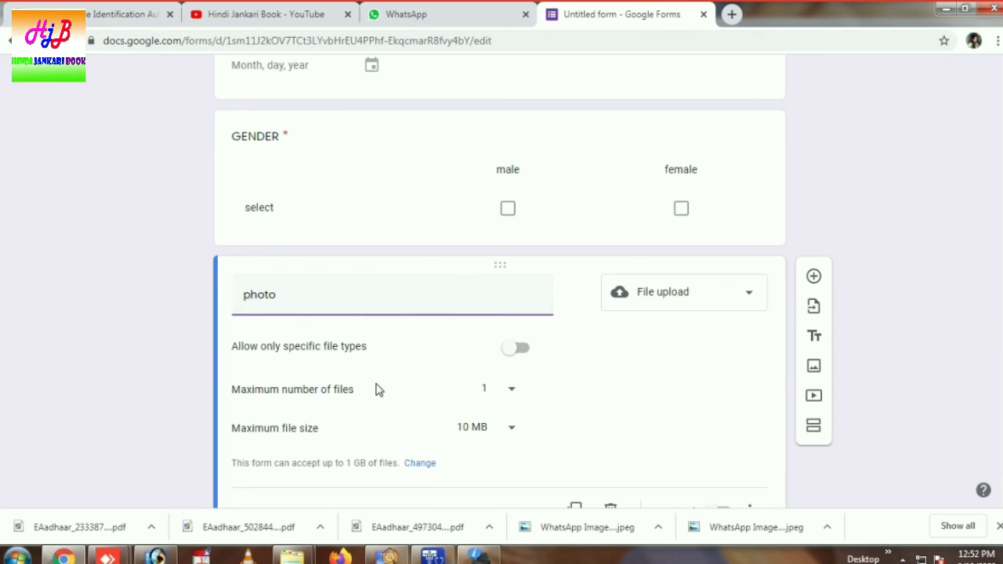
Set the maximum file size of the "photo" question to 1 MB.
{"action": "scroll", "coordinate": [408, 388], "scroll_direction": "down", "scroll_amount": 1}
{"action": "left_click", "coordinate": [504, 358]}
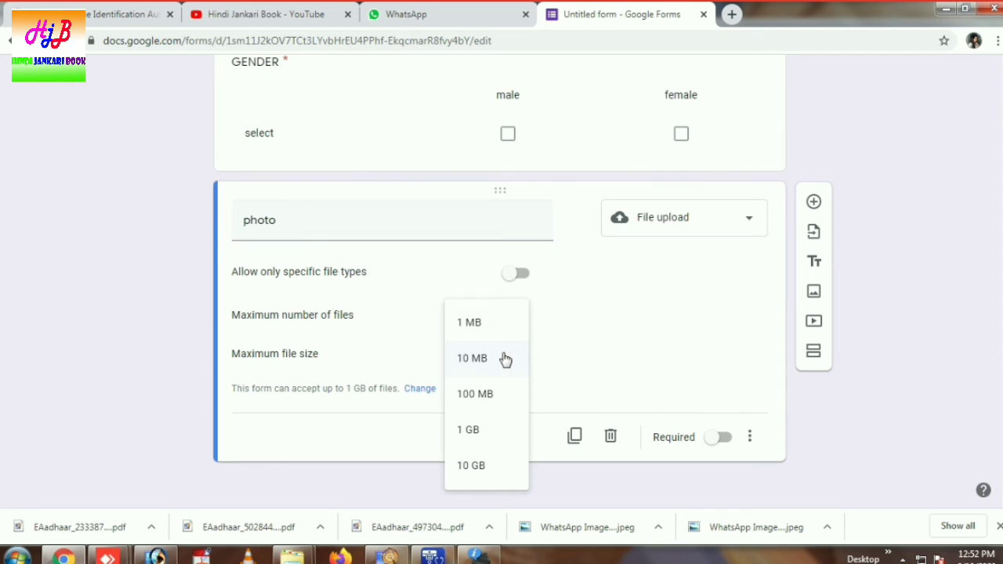
{"action": "left_click", "coordinate": [480, 323]}
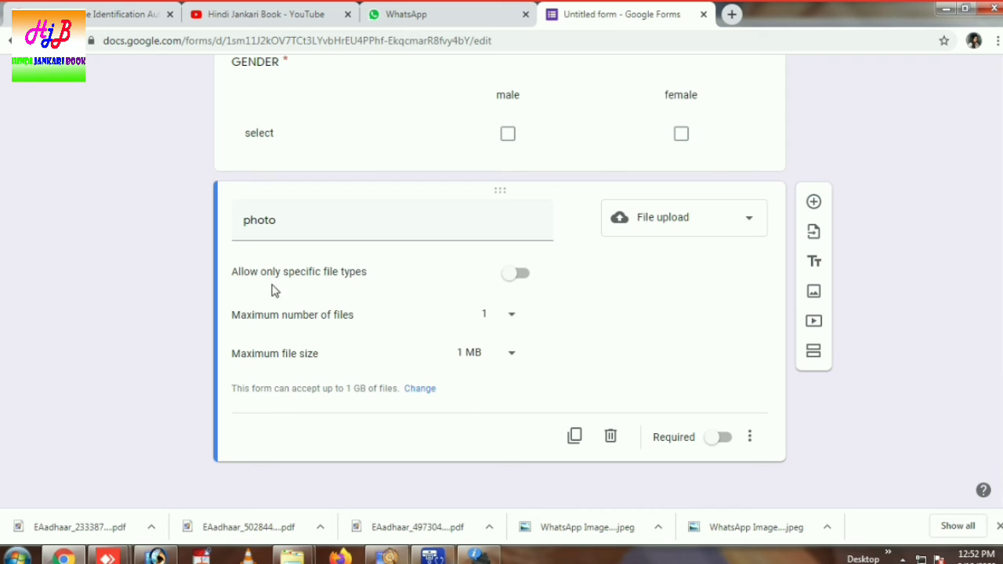
Duplicate the "photo" question, title the copy "DOcome" and set its maximum file size to 10 MB.
{"action": "left_click", "coordinate": [574, 437]}
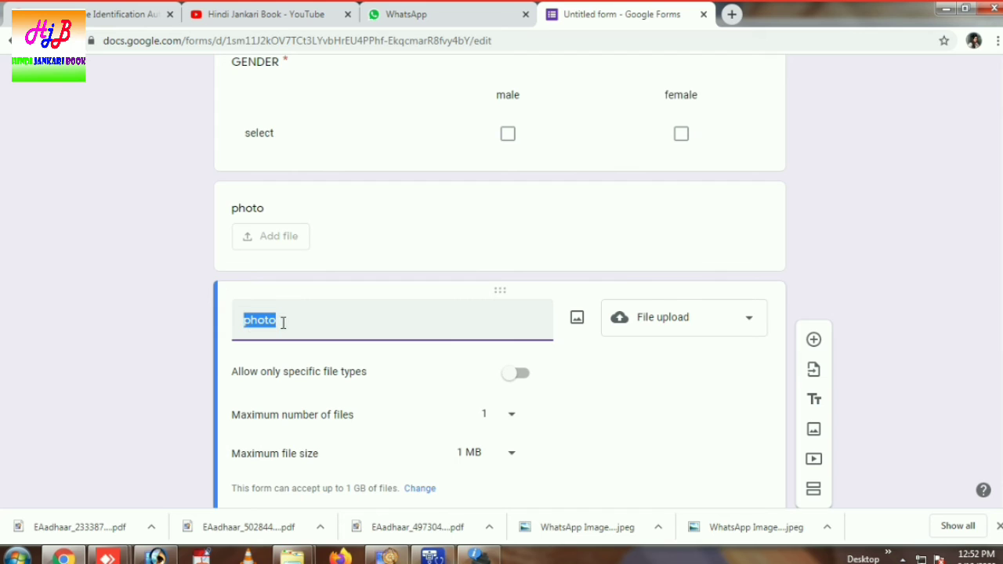
{"action": "type", "text": "DOcome"}
{"action": "left_click", "coordinate": [511, 455]}
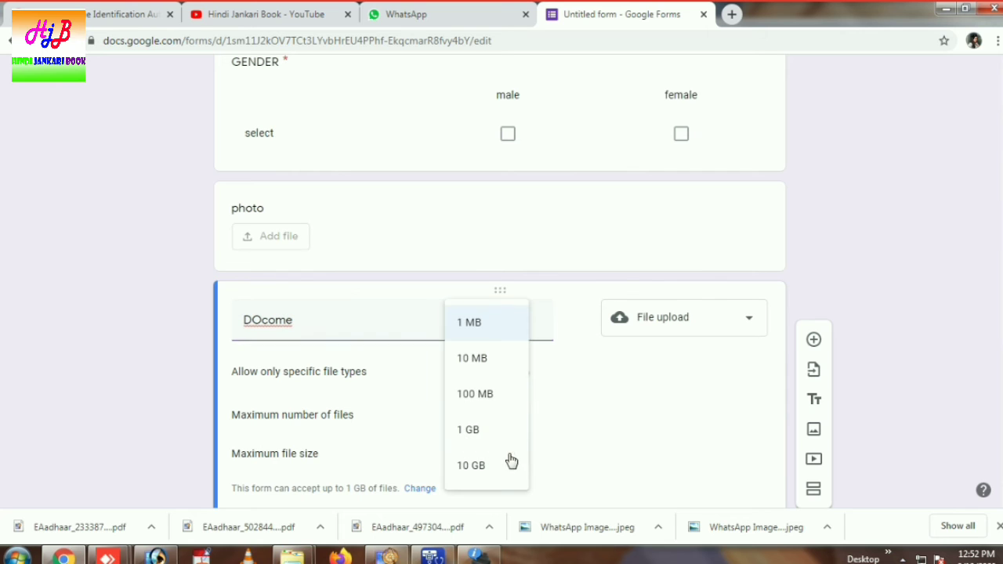
{"action": "left_click", "coordinate": [483, 364]}
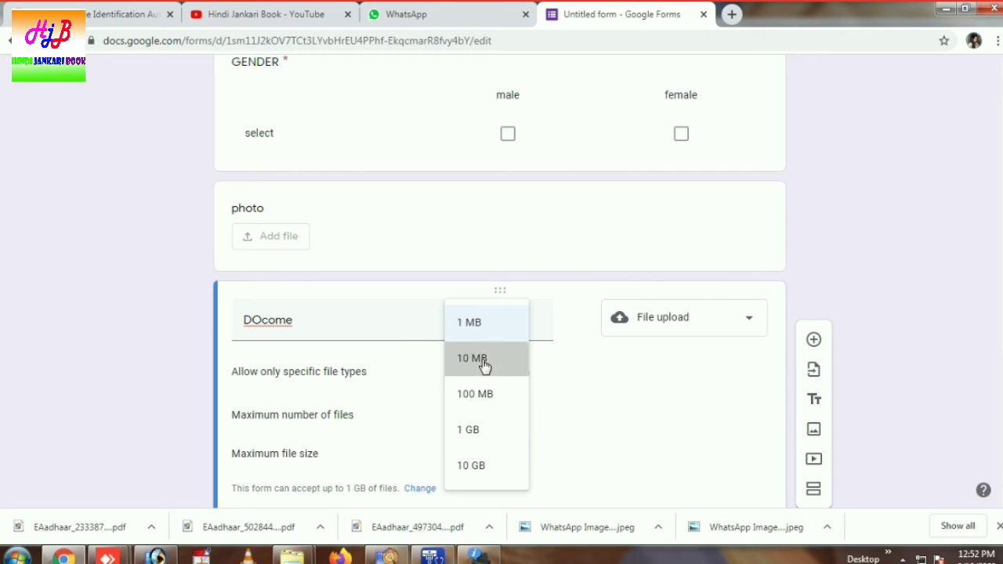
{"action": "scroll", "coordinate": [595, 392], "scroll_direction": "down", "scroll_amount": 1}
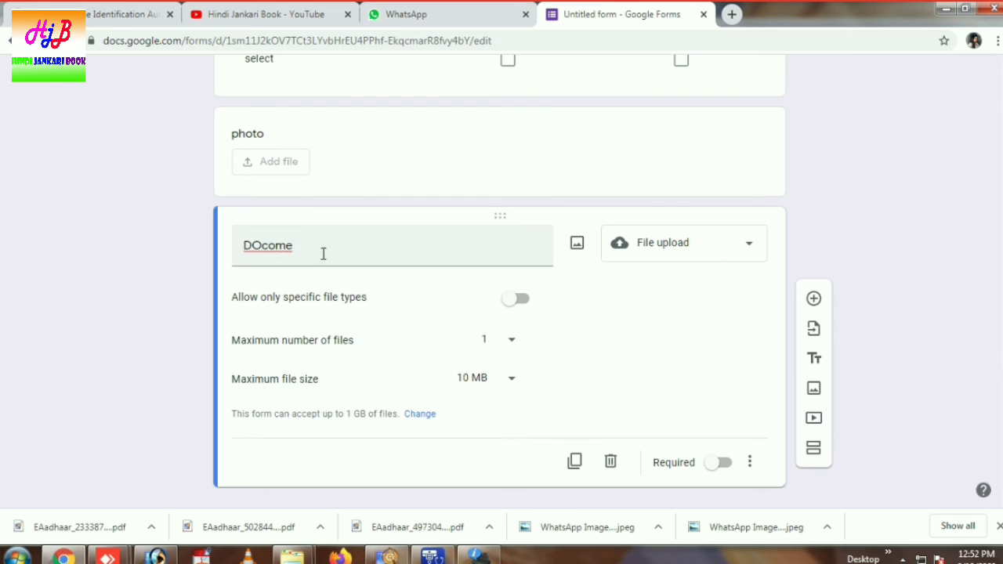
Retitle the "DOcome" file upload question as "AAdhar Card".
{"action": "double_click", "coordinate": [356, 248]}
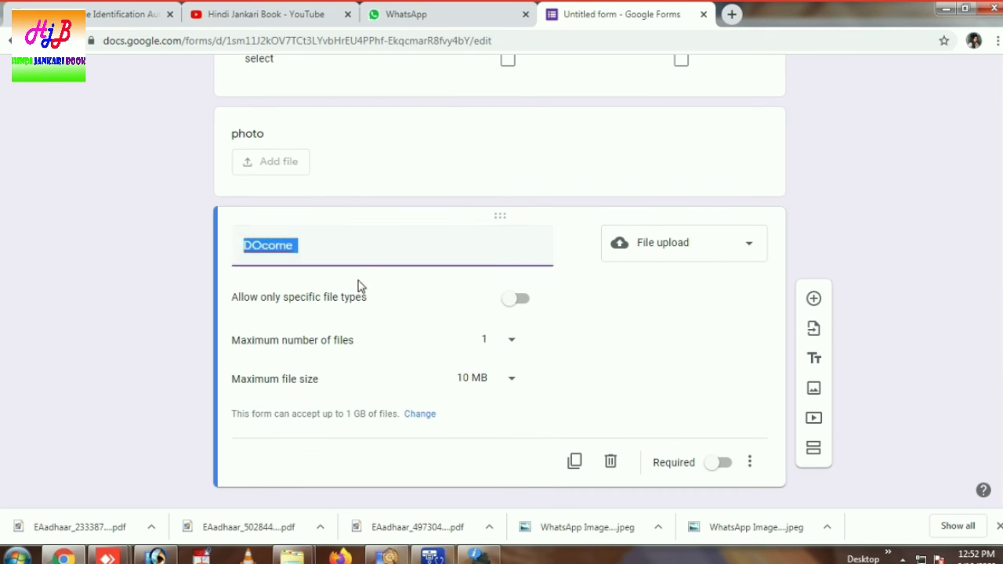
{"action": "type", "text": "AAdhar Card"}
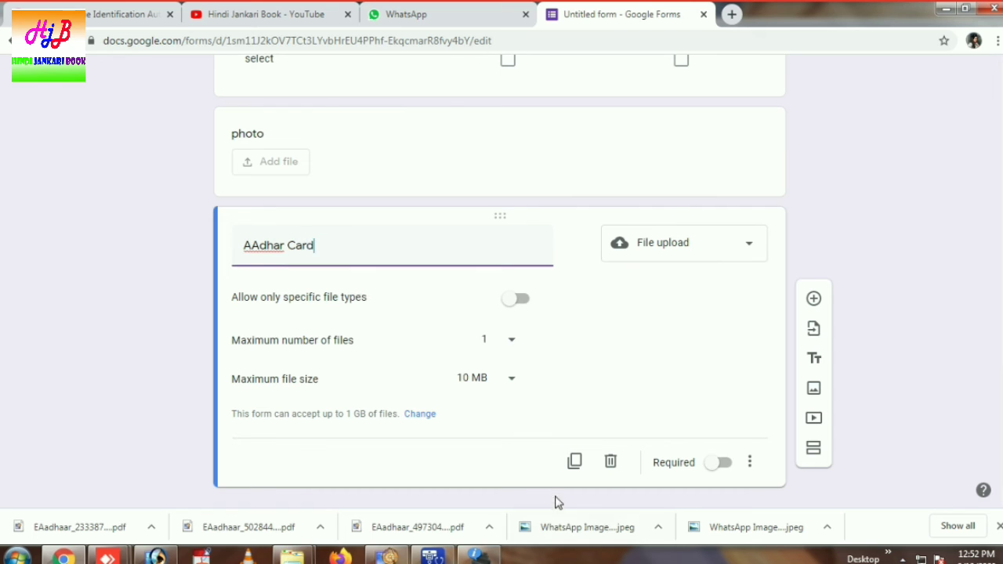
{"action": "left_click", "coordinate": [515, 490]}
{"action": "scroll", "coordinate": [515, 487], "scroll_direction": "down", "scroll_amount": 1}
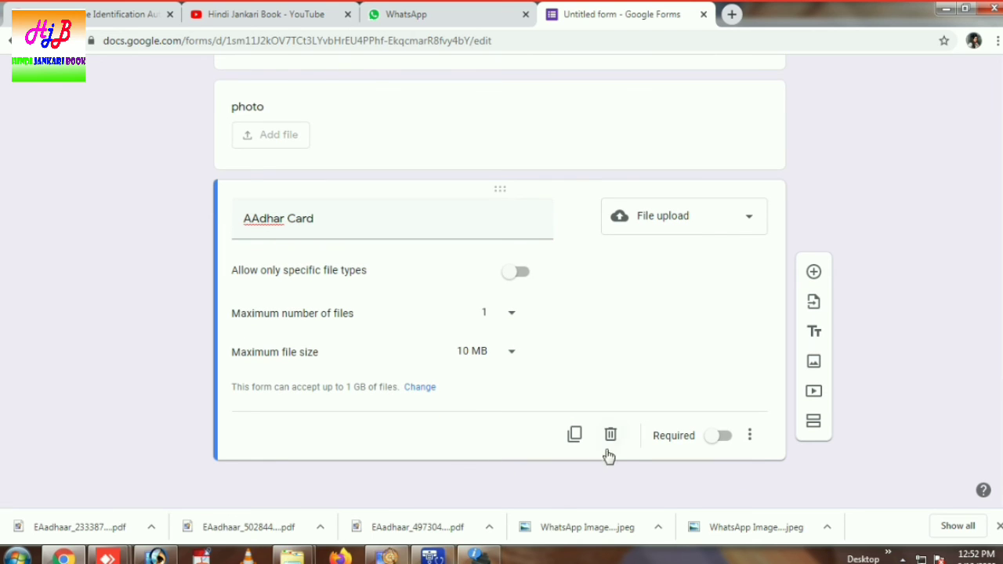
Duplicate the "AAdhar Card" question and title the copy "sig".
{"action": "left_click", "coordinate": [574, 436]}
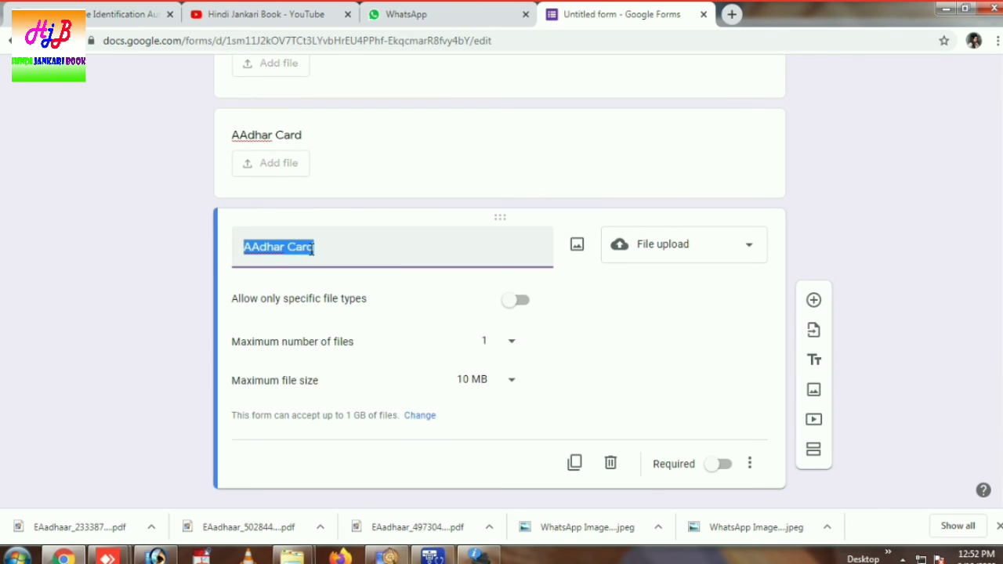
{"action": "type", "text": "sig"}
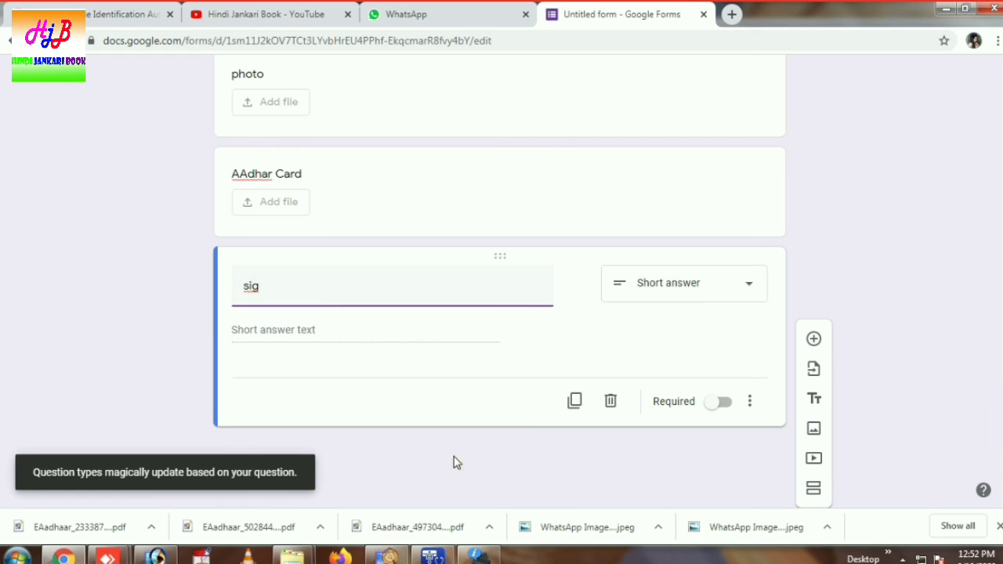
{"action": "left_click", "coordinate": [530, 448]}
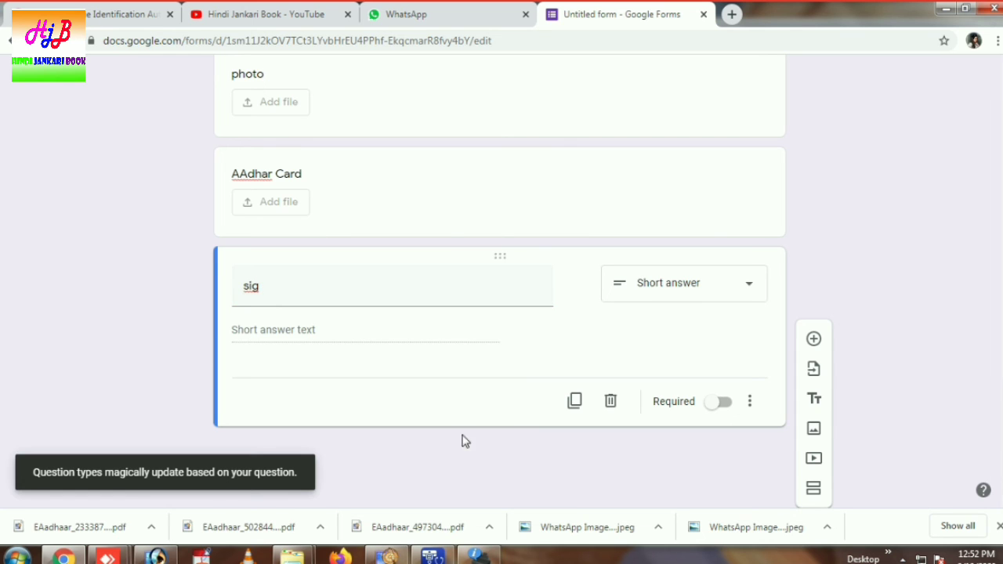
Add an untitled multiple choice question after "sig" and make both questions required.
{"action": "left_click", "coordinate": [813, 339]}
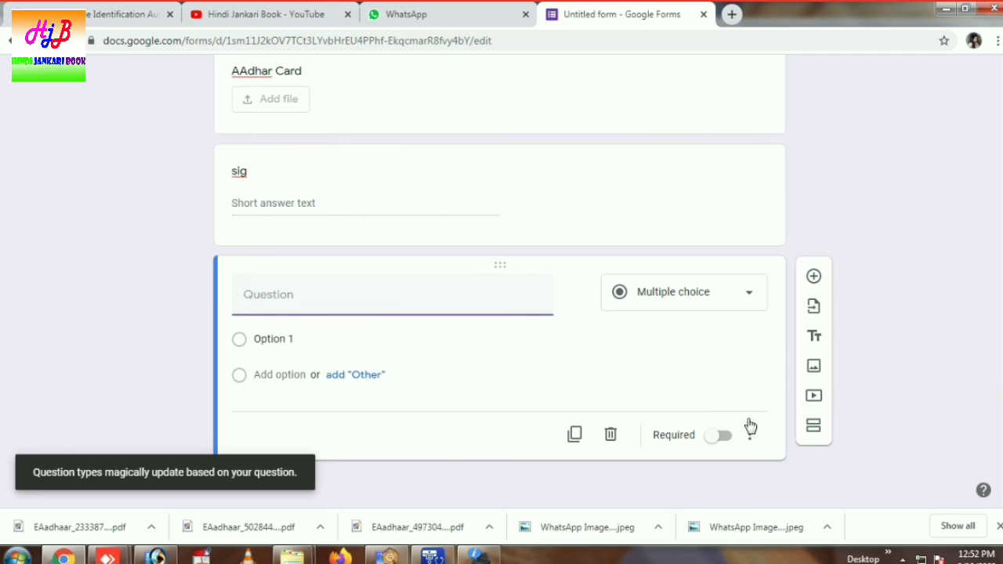
{"action": "left_click", "coordinate": [718, 435]}
{"action": "left_click", "coordinate": [667, 212]}
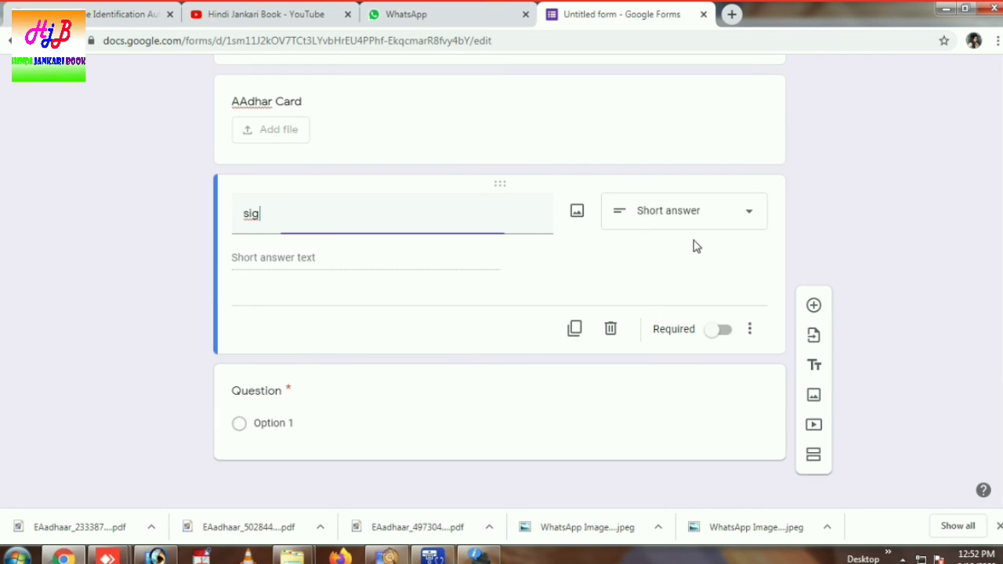
{"action": "left_click", "coordinate": [718, 329]}
Make the "AAdhar Card" and "photo" file upload questions required.
{"action": "scroll", "coordinate": [667, 307], "scroll_direction": "up", "scroll_amount": 2}
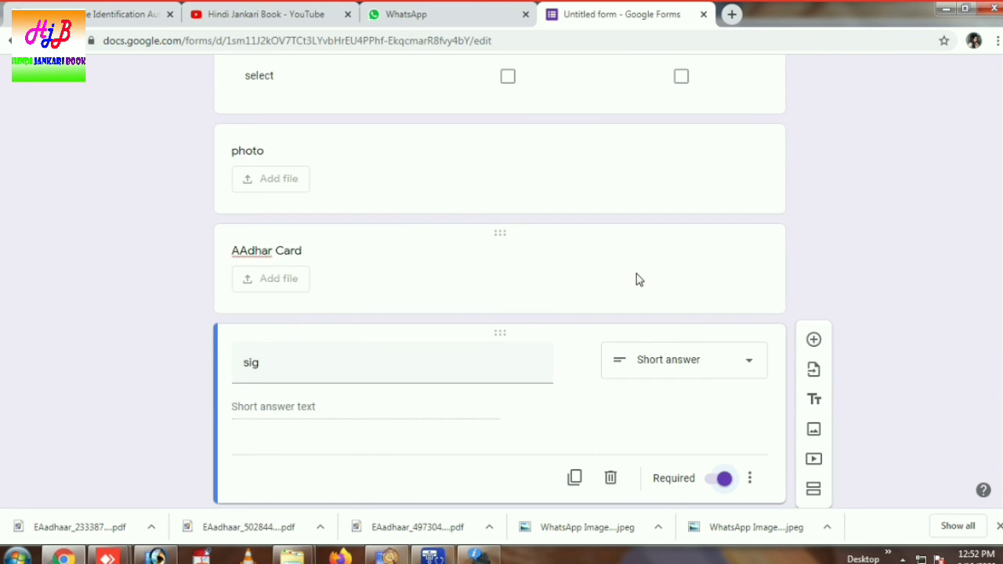
{"action": "left_click", "coordinate": [639, 280]}
{"action": "left_click", "coordinate": [721, 478]}
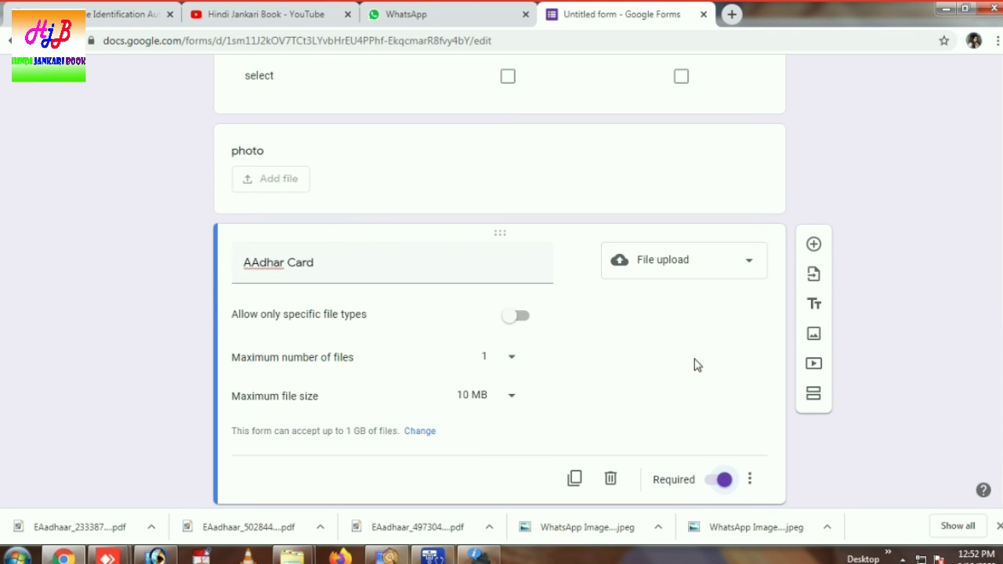
{"action": "scroll", "coordinate": [667, 309], "scroll_direction": "up", "scroll_amount": 1}
{"action": "left_click", "coordinate": [660, 280]}
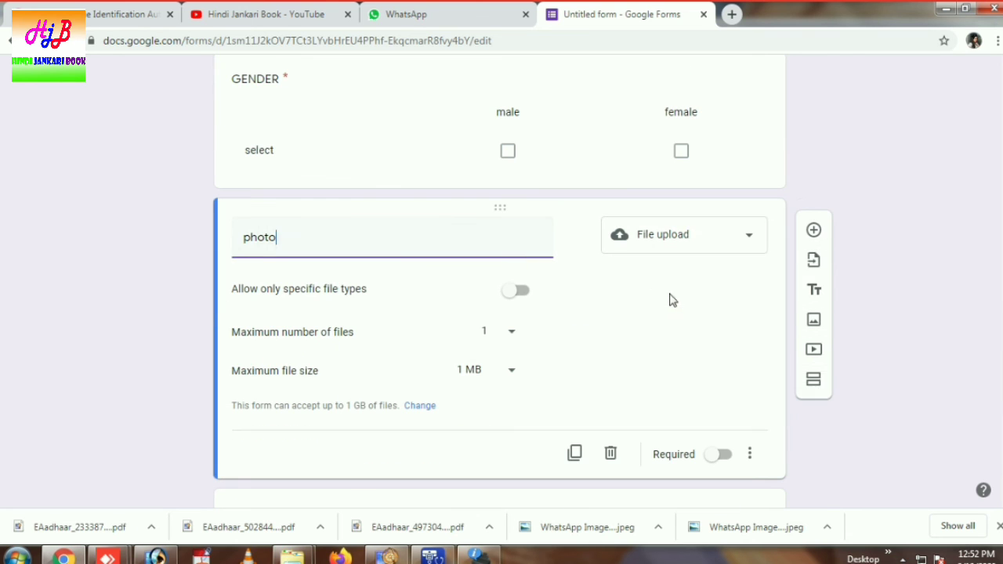
{"action": "left_click", "coordinate": [726, 462]}
Open the form's preview and look through all its questions down to the submit area.
{"action": "scroll", "coordinate": [653, 329], "scroll_direction": "up", "scroll_amount": 3}
{"action": "scroll", "coordinate": [681, 417], "scroll_direction": "down", "scroll_amount": 3}
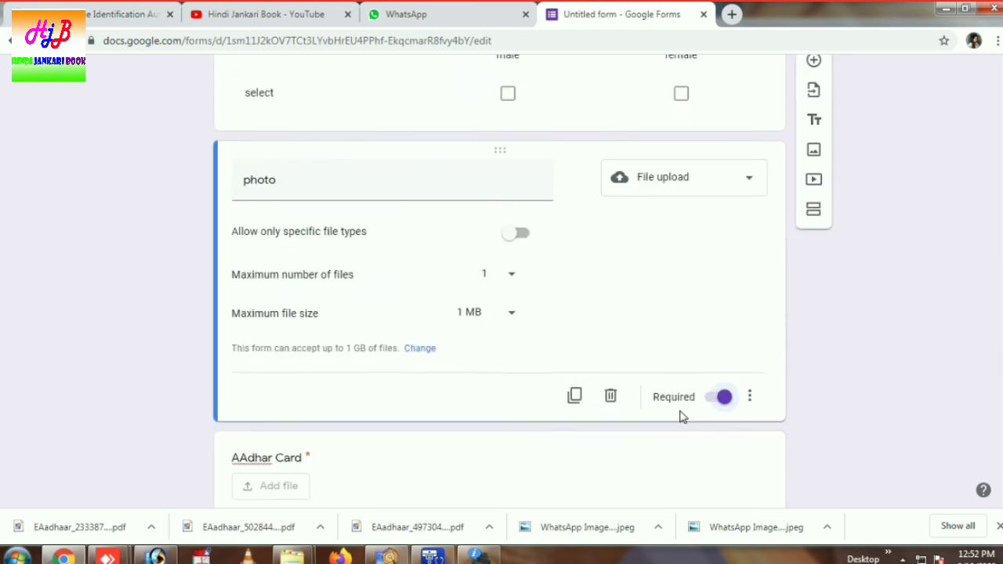
{"action": "scroll", "coordinate": [681, 417], "scroll_direction": "down", "scroll_amount": 3}
{"action": "scroll", "coordinate": [681, 417], "scroll_direction": "up", "scroll_amount": 6}
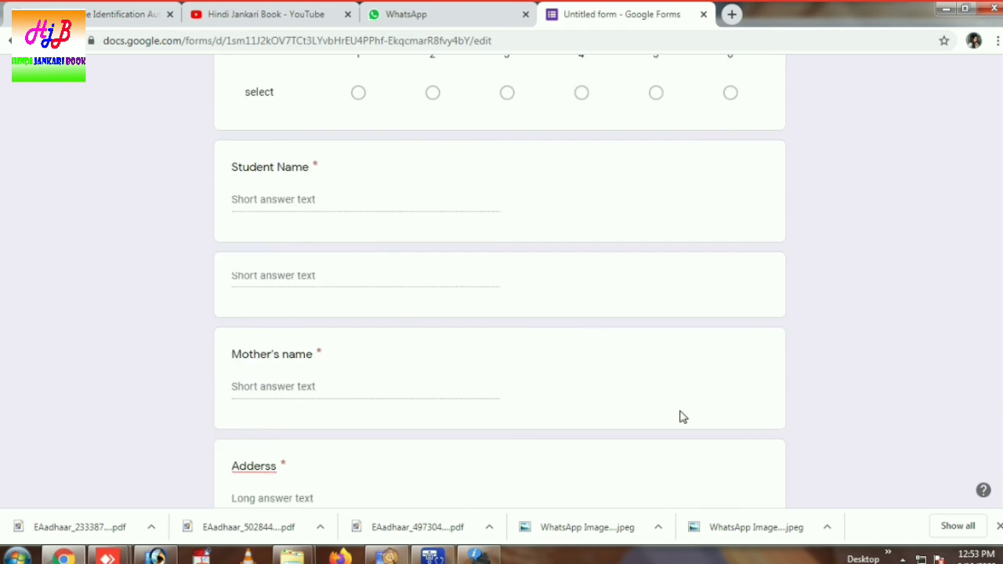
{"action": "scroll", "coordinate": [681, 412], "scroll_direction": "up", "scroll_amount": 6}
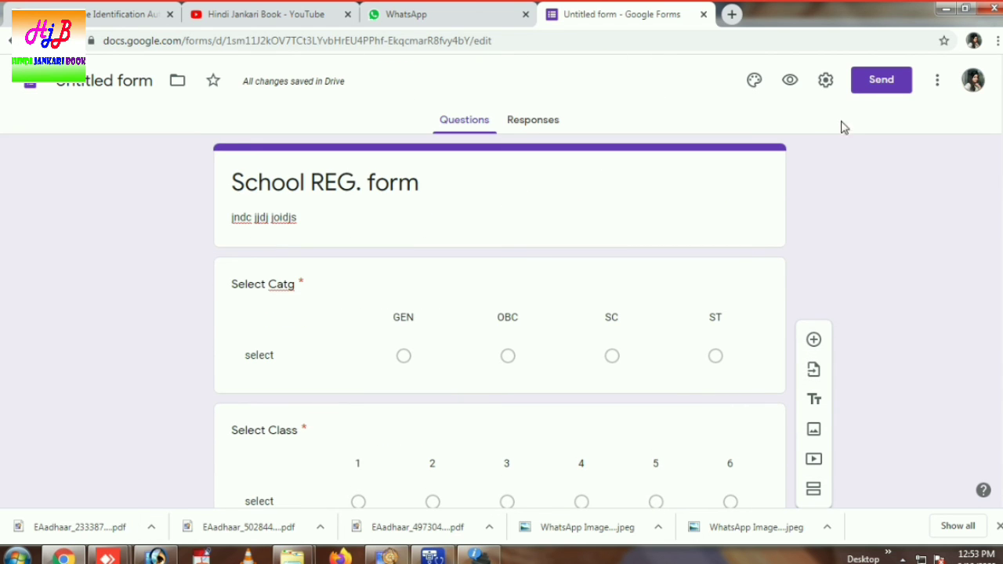
{"action": "left_click", "coordinate": [792, 85]}
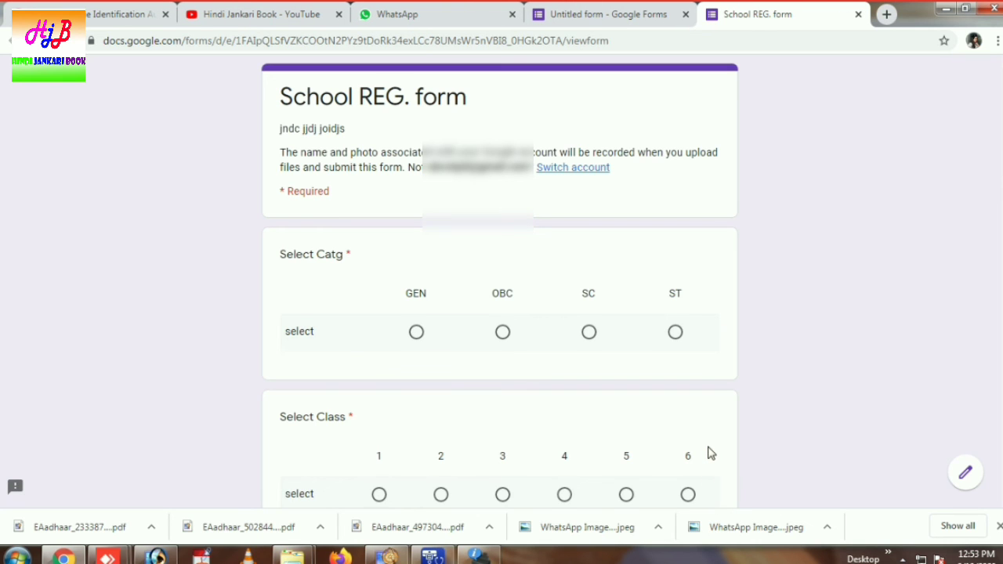
{"action": "scroll", "coordinate": [431, 298], "scroll_direction": "down", "scroll_amount": 6}
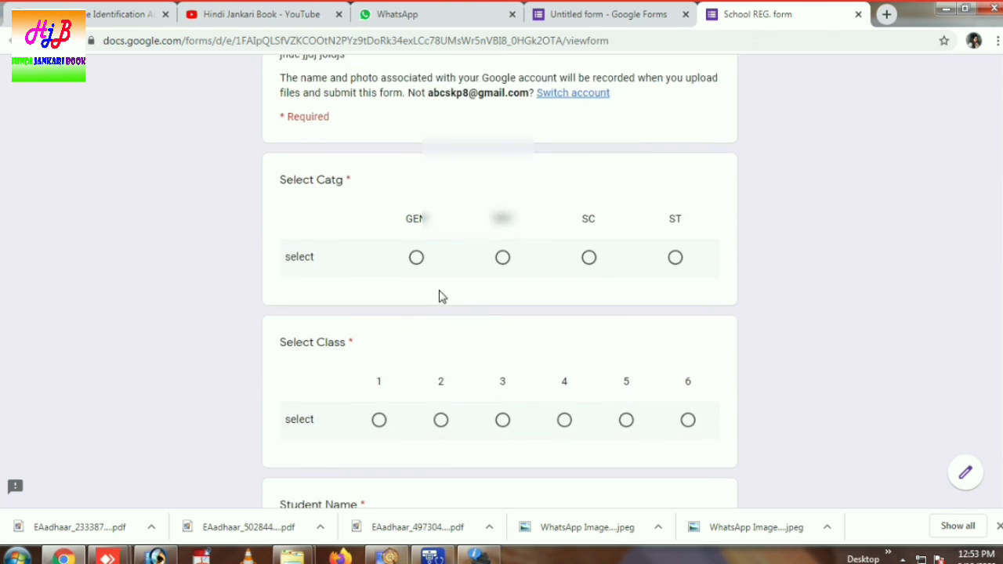
{"action": "scroll", "coordinate": [518, 381], "scroll_direction": "down", "scroll_amount": 8}
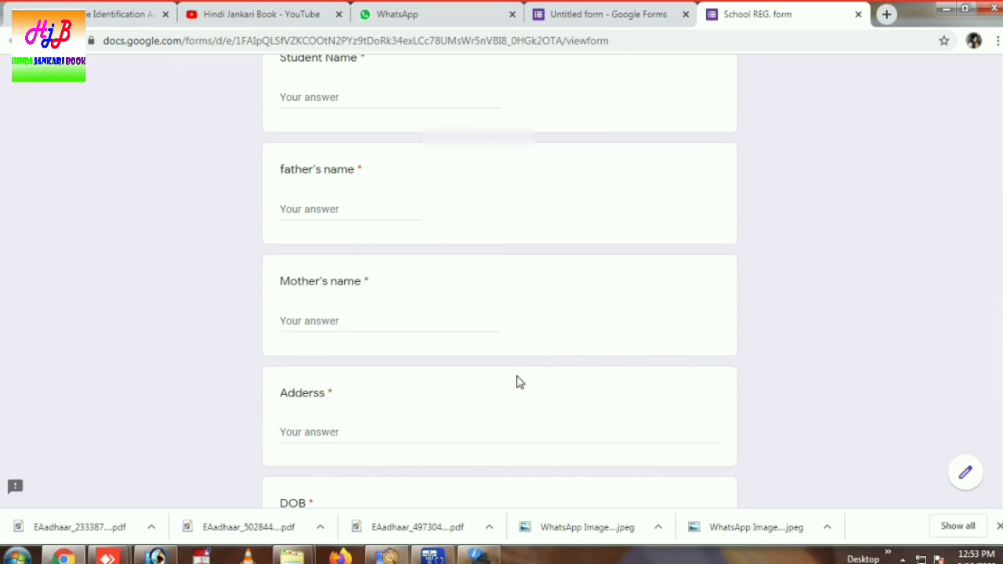
{"action": "scroll", "coordinate": [493, 384], "scroll_direction": "down", "scroll_amount": 3}
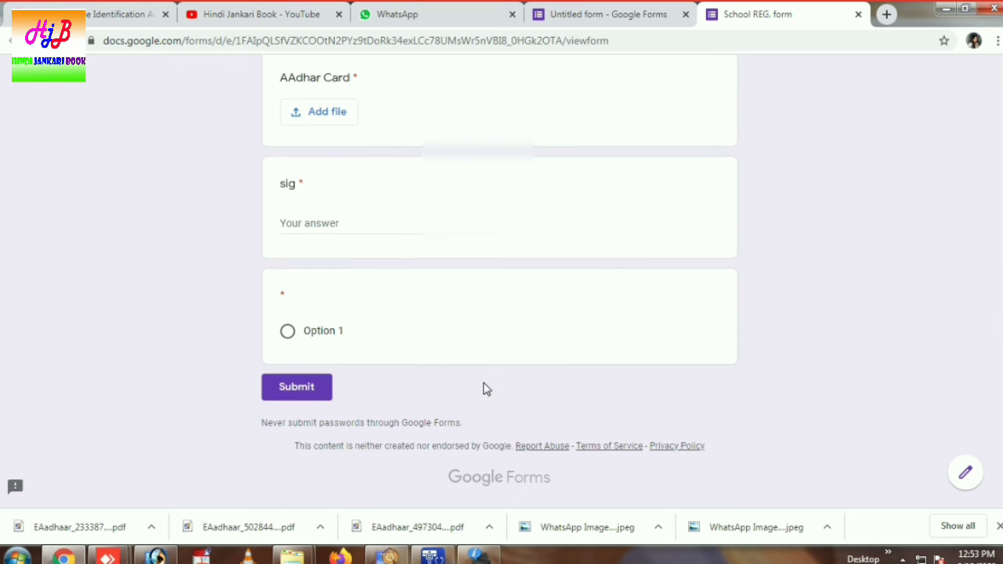
{"action": "scroll", "coordinate": [528, 442], "scroll_direction": "up", "scroll_amount": 6}
{"action": "scroll", "coordinate": [533, 441], "scroll_direction": "up", "scroll_amount": 8}
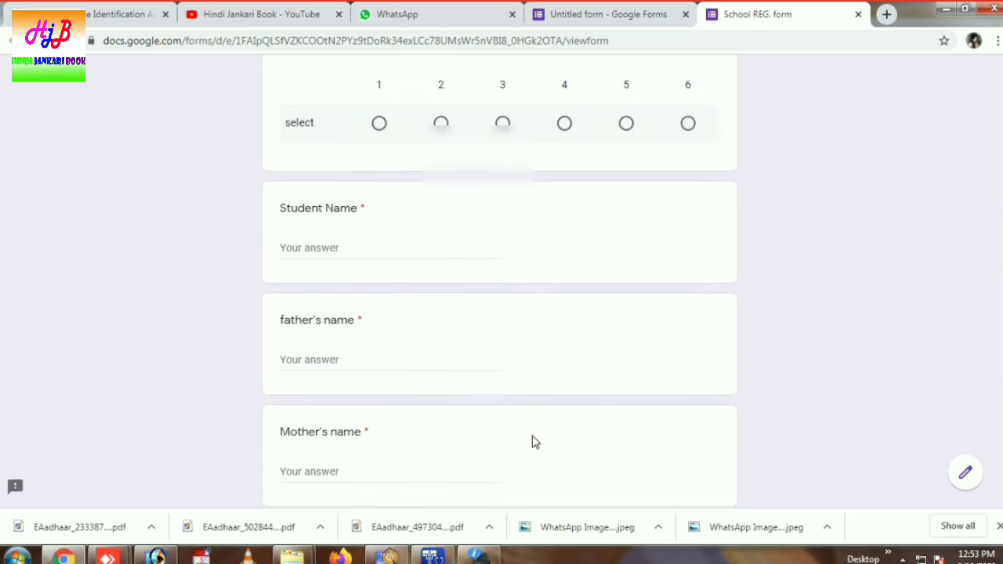
Return to the form editor and copy the form's shareable link from the send options.
{"action": "left_click", "coordinate": [616, 12]}
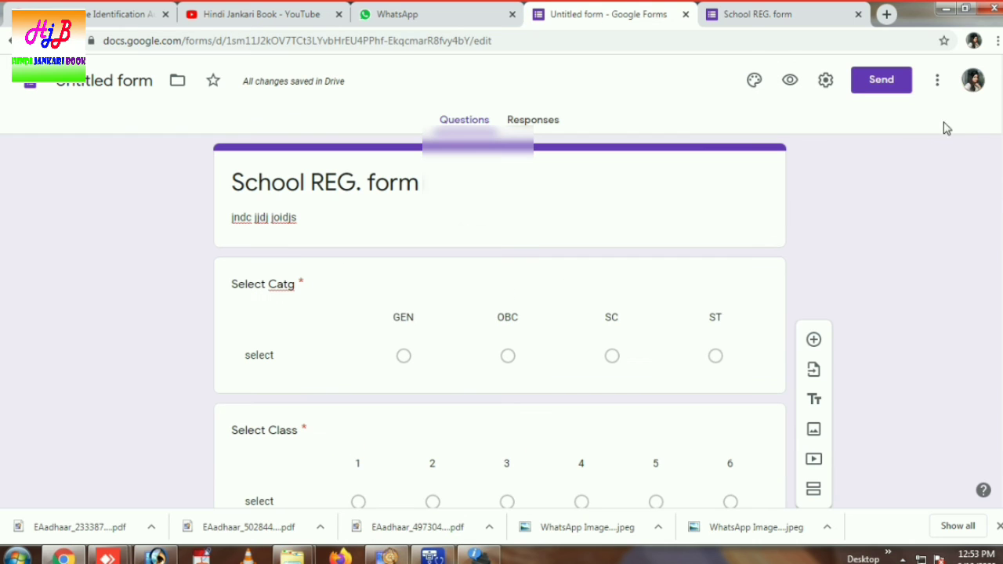
{"action": "left_click", "coordinate": [880, 79]}
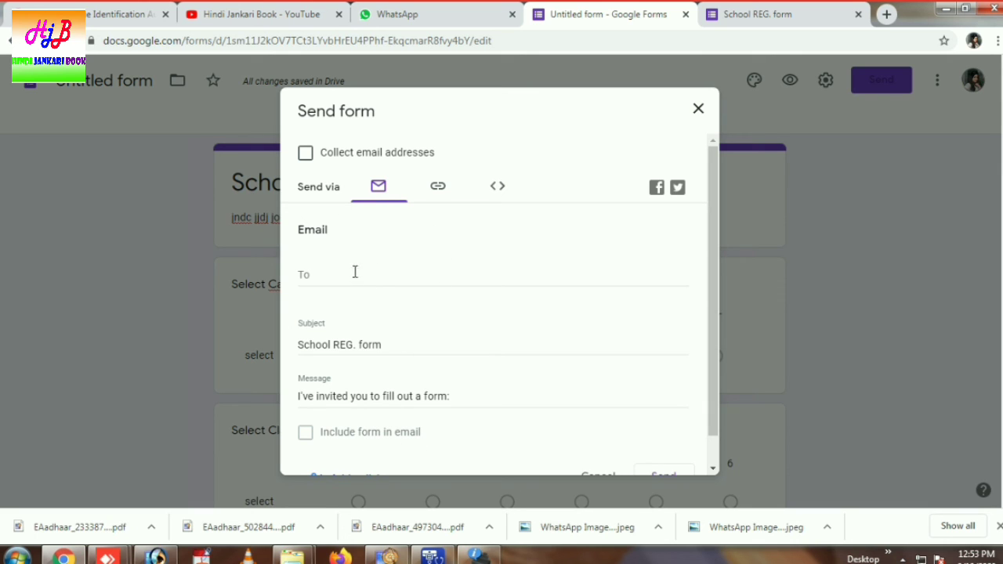
{"action": "left_click", "coordinate": [438, 190]}
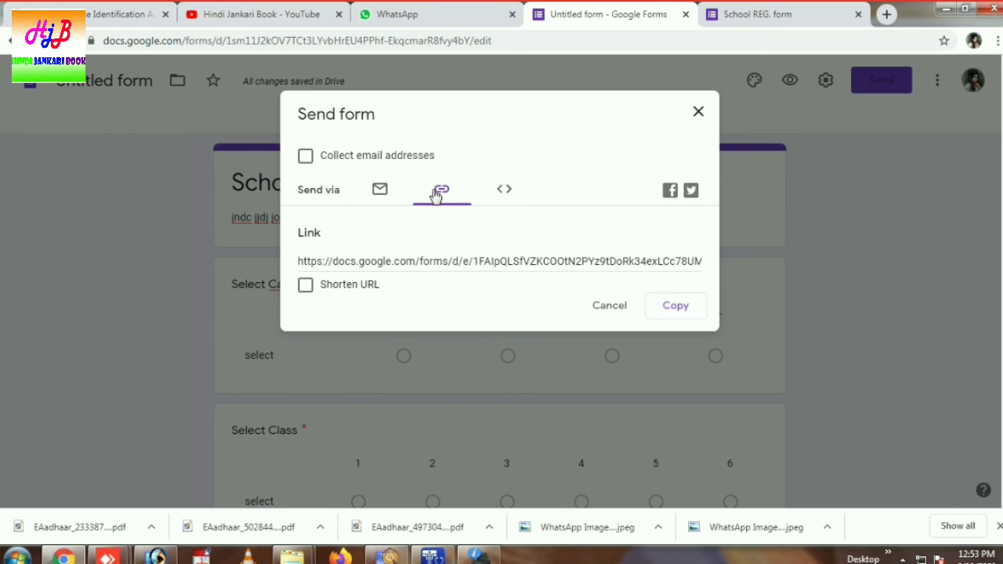
{"action": "left_click", "coordinate": [671, 315]}
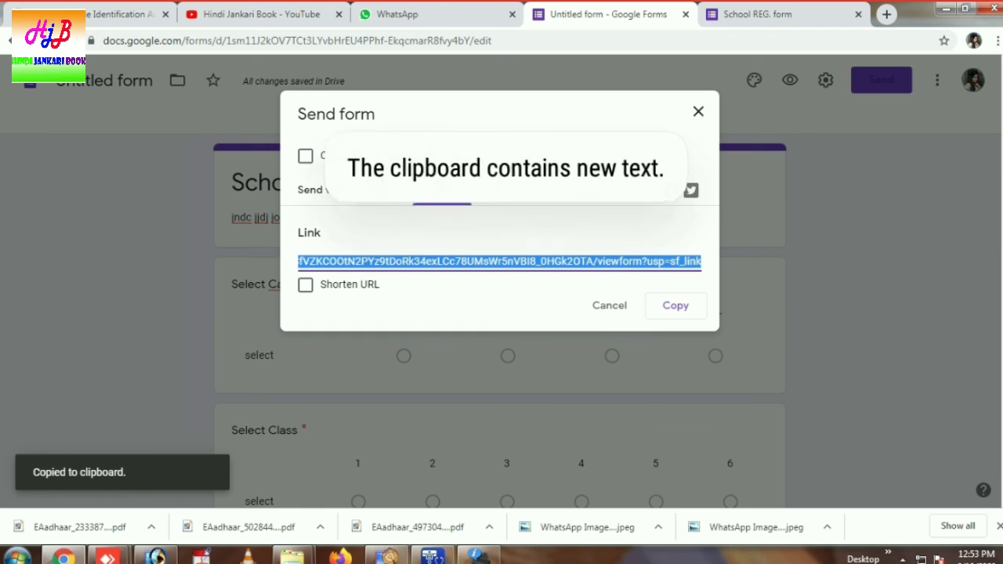
Open the copied form link in a new browser tab and look through the form's questions.
{"action": "left_click", "coordinate": [884, 19]}
{"action": "left_click", "coordinate": [771, 42]}
{"action": "key", "text": "ctrl+v"}
{"action": "key", "text": "Return"}
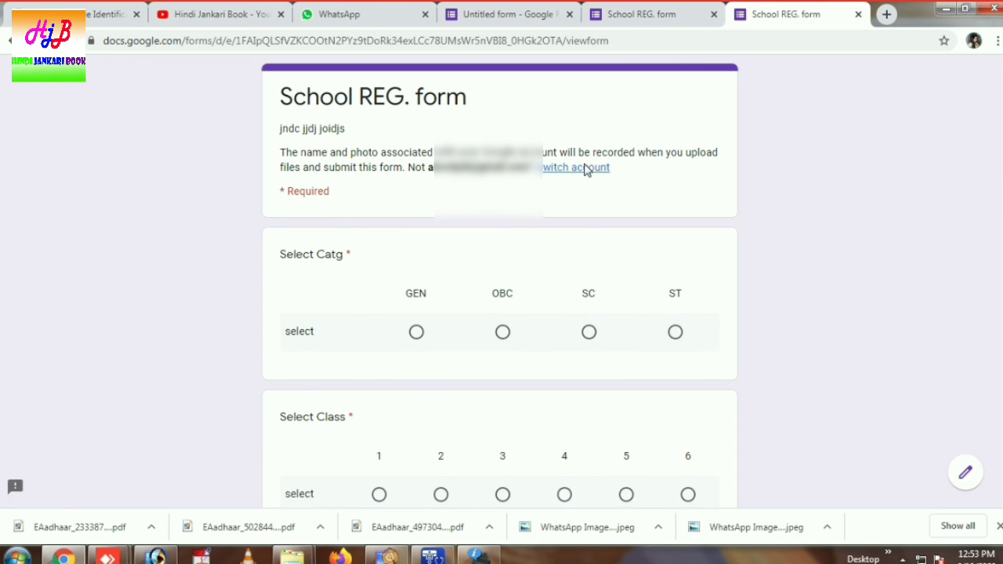
{"action": "scroll", "coordinate": [589, 388], "scroll_direction": "down", "scroll_amount": 8}
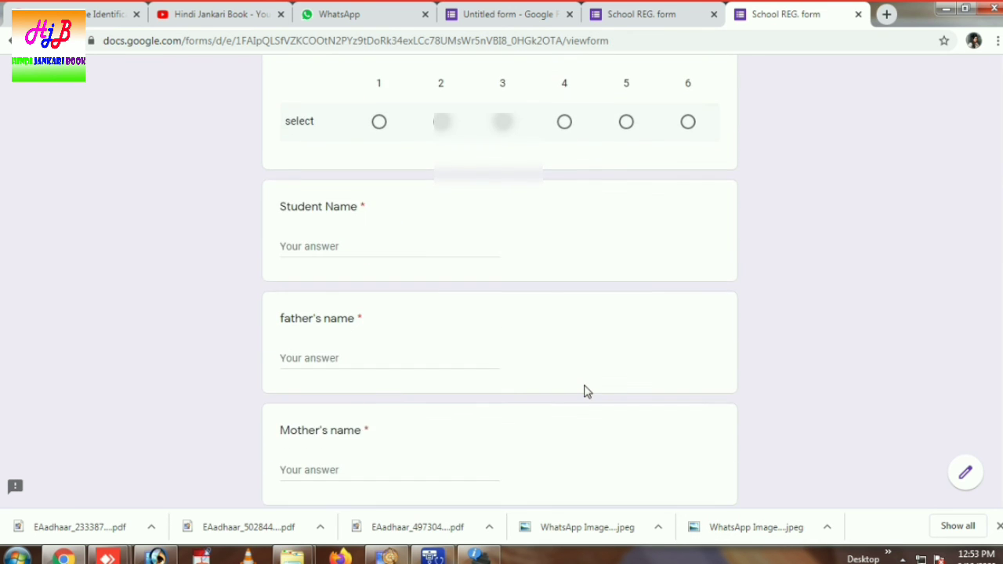